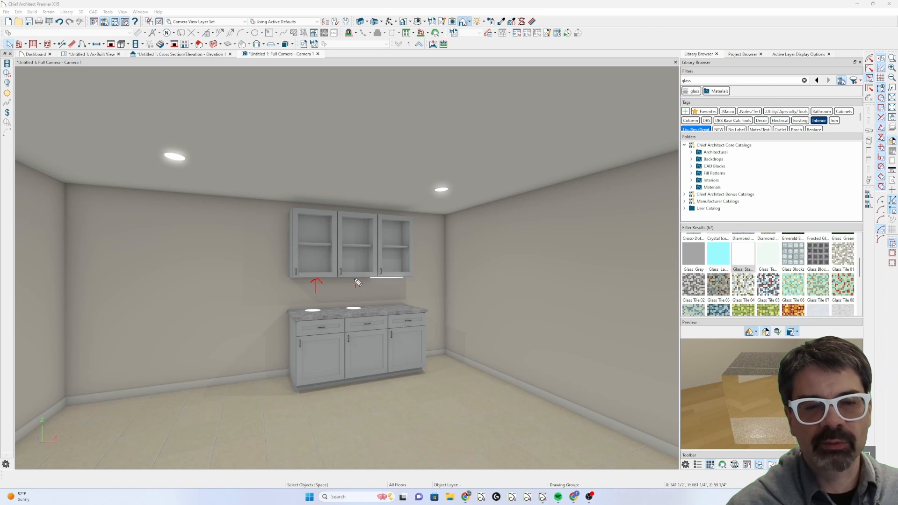
{"action": "mouse_move", "coordinate": [377, 281]}
{"action": "left_mouse_down"}
{"action": "mouse_move", "coordinate": [409, 280]}
{"action": "mouse_move", "coordinate": [377, 281]}
{"action": "left_mouse_up"}
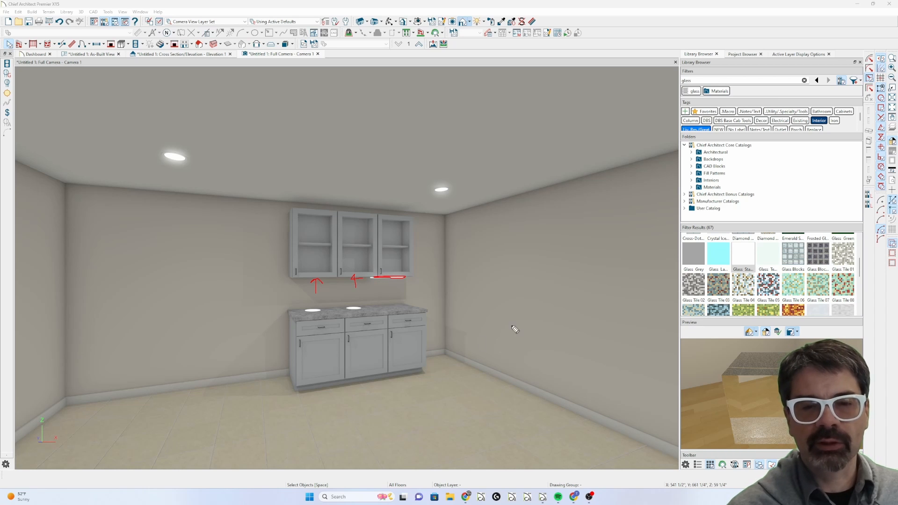
{"action": "left_click_drag", "start_coordinate": [578, 261], "coordinate": [550, 312]}
{"action": "left_click_drag", "start_coordinate": [547, 273], "coordinate": [590, 304]}
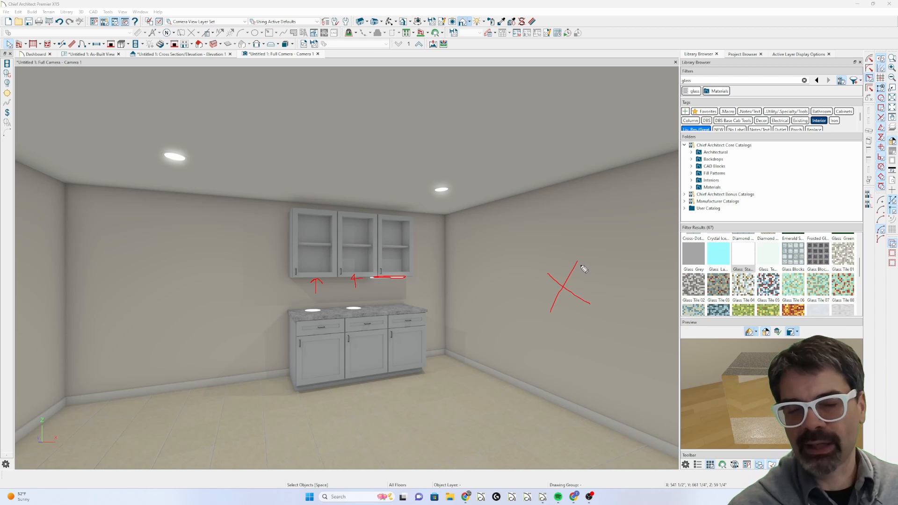
{"action": "mouse_move", "coordinate": [356, 396]}
{"action": "left_mouse_down"}
{"action": "mouse_move", "coordinate": [357, 429]}
{"action": "mouse_move", "coordinate": [399, 439]}
{"action": "left_mouse_up"}
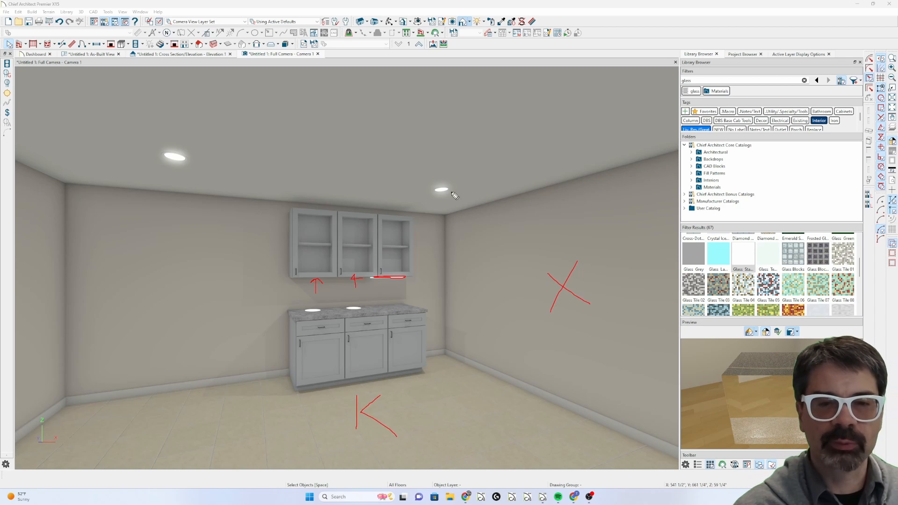
{"action": "mouse_move", "coordinate": [423, 174]}
{"action": "left_mouse_down"}
{"action": "mouse_move", "coordinate": [470, 185]}
{"action": "mouse_move", "coordinate": [443, 162]}
{"action": "left_mouse_up"}
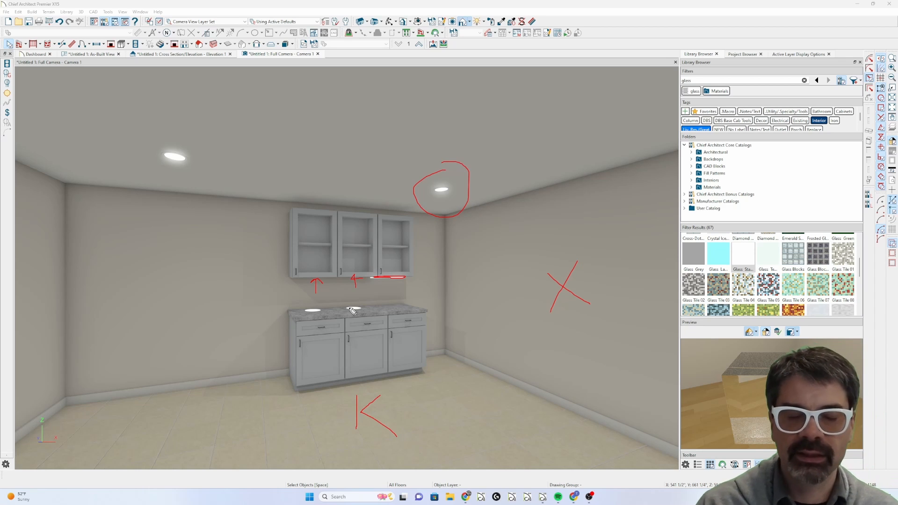
{"action": "mouse_move", "coordinate": [609, 253]}
{"action": "left_mouse_down"}
{"action": "mouse_move", "coordinate": [577, 304]}
{"action": "mouse_move", "coordinate": [596, 280]}
{"action": "left_mouse_up"}
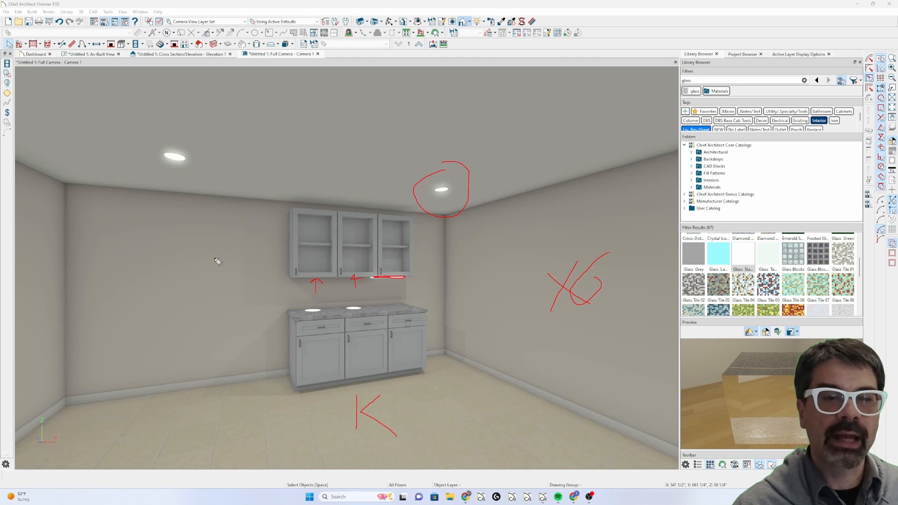
{"action": "mouse_move", "coordinate": [196, 280]}
{"action": "left_mouse_down"}
{"action": "mouse_move", "coordinate": [230, 262]}
{"action": "mouse_move", "coordinate": [198, 265]}
{"action": "left_mouse_up"}
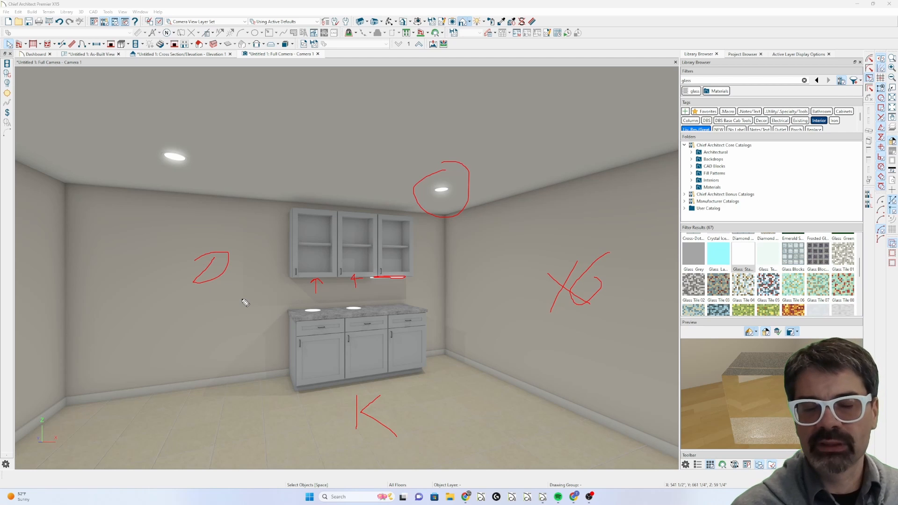
{"action": "key", "text": "Escape"}
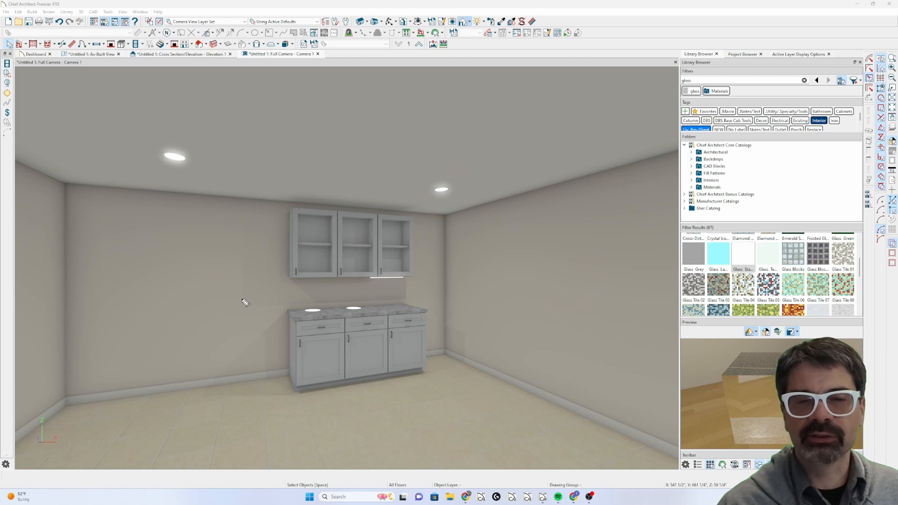
In the cross section/elevation view, move the two puck lights and the rope light up to just below the wall cabinets' middle shelf
{"action": "left_click", "coordinate": [165, 55]}
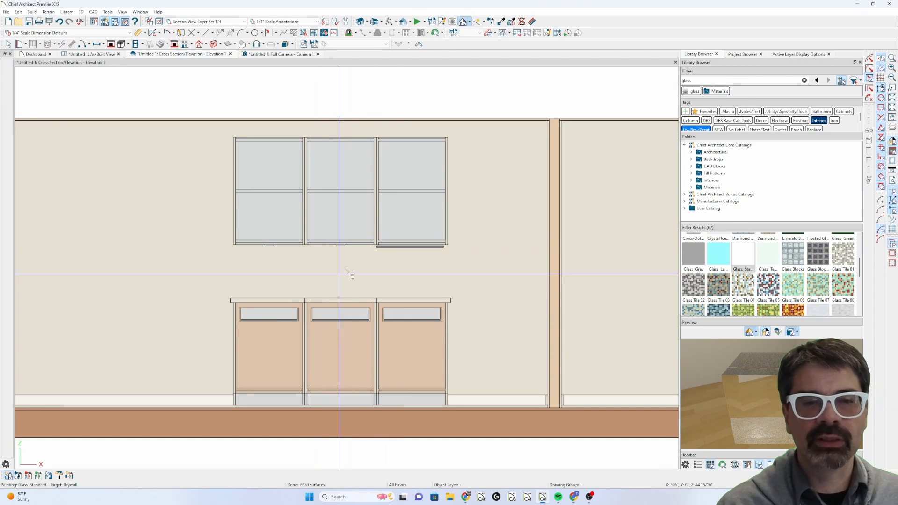
{"action": "key", "text": "Escape"}
{"action": "scroll", "coordinate": [265, 244], "scroll_direction": "up", "scroll_amount": 2}
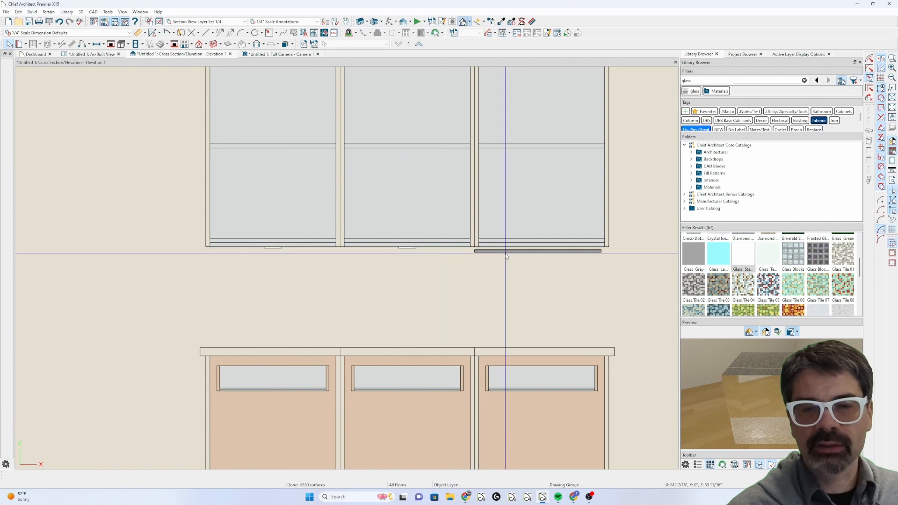
{"action": "left_click", "coordinate": [274, 249]}
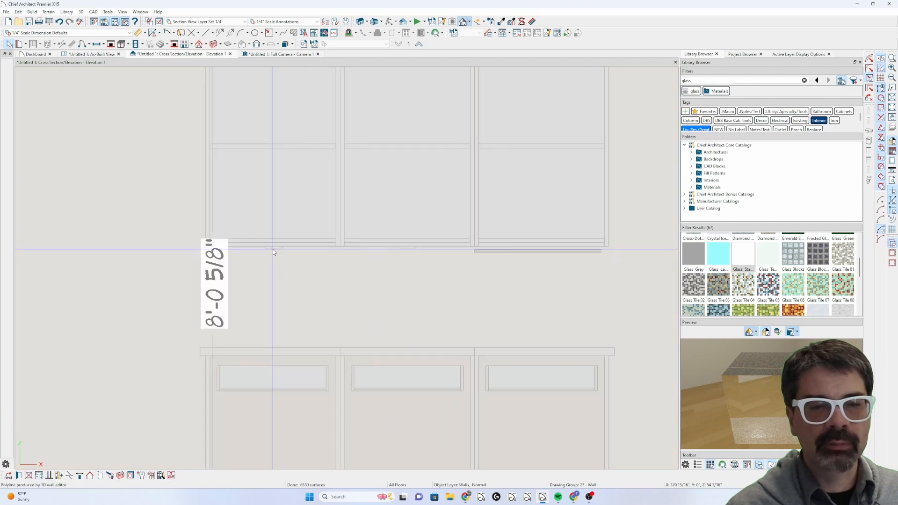
{"action": "left_click", "coordinate": [273, 249]}
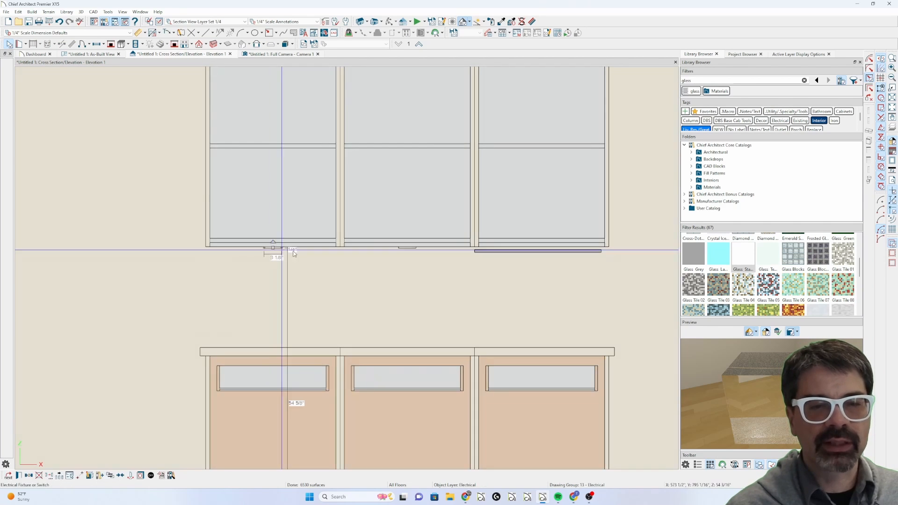
{"action": "left_click", "coordinate": [407, 248], "text": "shift"}
{"action": "left_click", "coordinate": [537, 251], "text": "shift"}
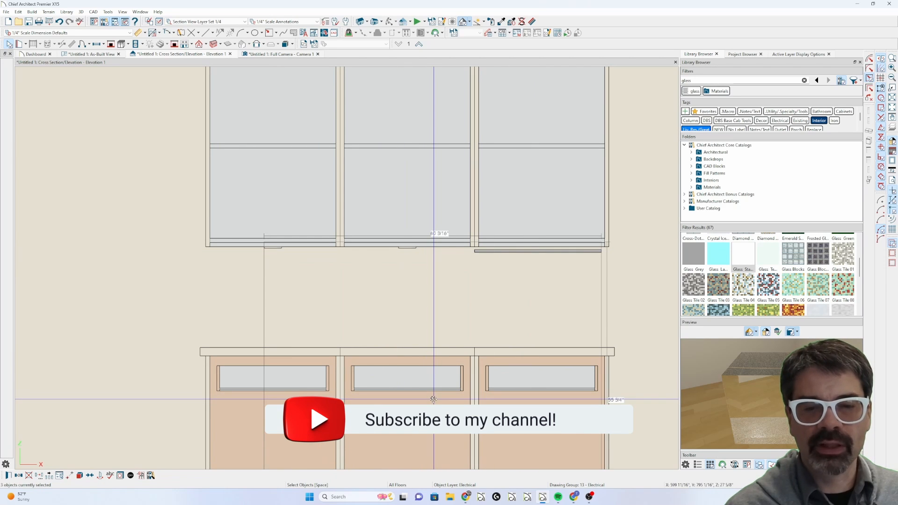
{"action": "left_click_drag", "start_coordinate": [433, 399], "coordinate": [436, 299]}
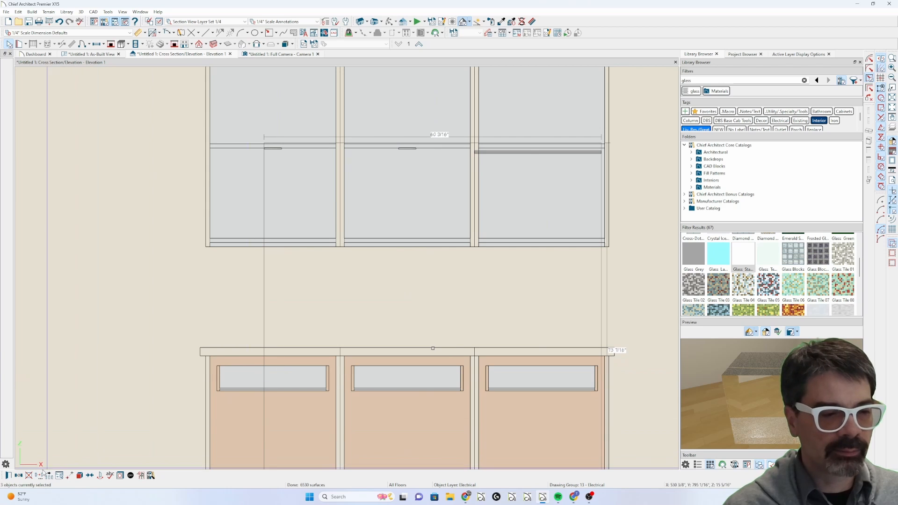
Copy the three selected lights straight up to just below the tops of the wall cabinets
{"action": "left_click", "coordinate": [19, 476]}
{"action": "scroll", "coordinate": [449, 326], "scroll_direction": "down", "scroll_amount": 1}
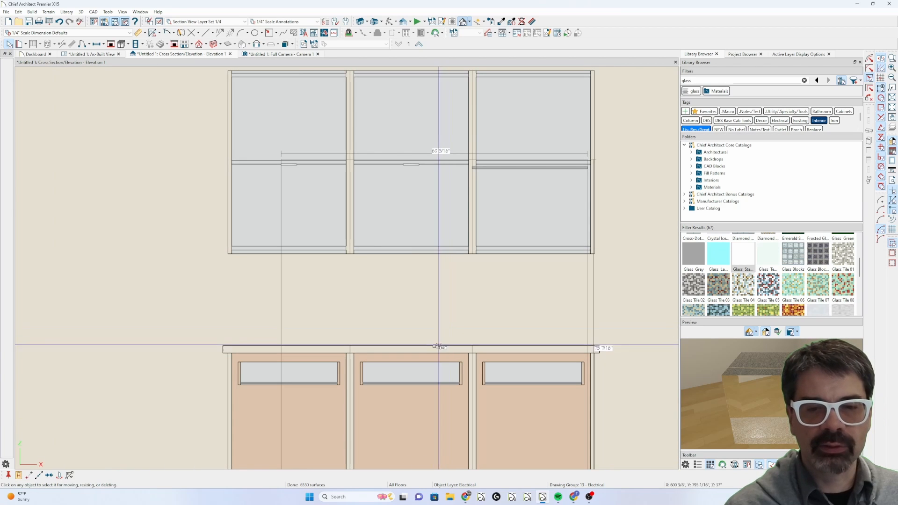
{"action": "left_click_drag", "start_coordinate": [435, 347], "coordinate": [435, 260]}
{"action": "key", "text": "Escape"}
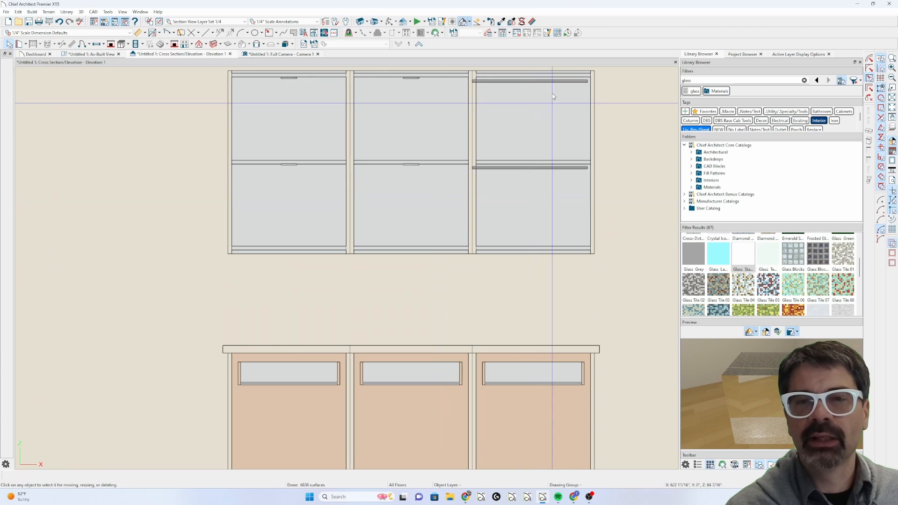
Shift both rope lights in the third wall cabinet slightly upward, closer to the shelf and the cabinet top
{"action": "scroll", "coordinate": [537, 75], "scroll_direction": "up", "scroll_amount": 1}
{"action": "left_click", "coordinate": [515, 83]}
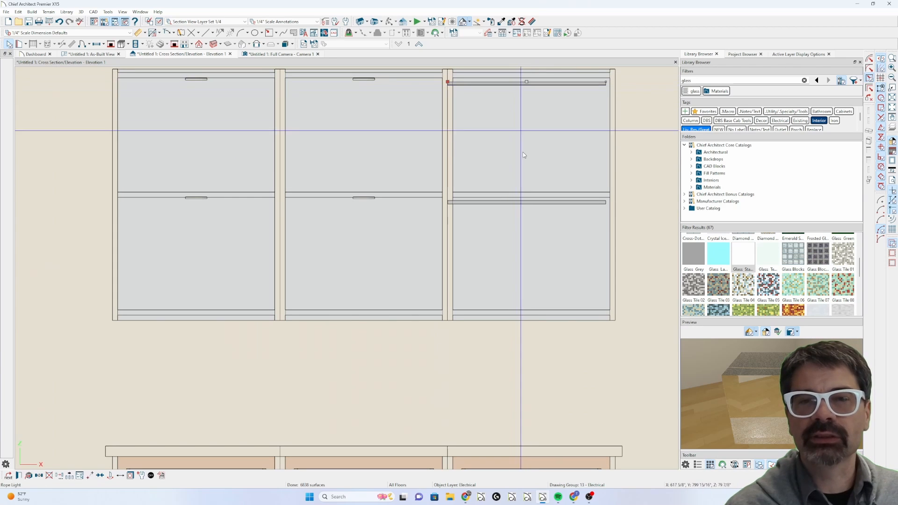
{"action": "left_click", "coordinate": [529, 203], "text": "shift"}
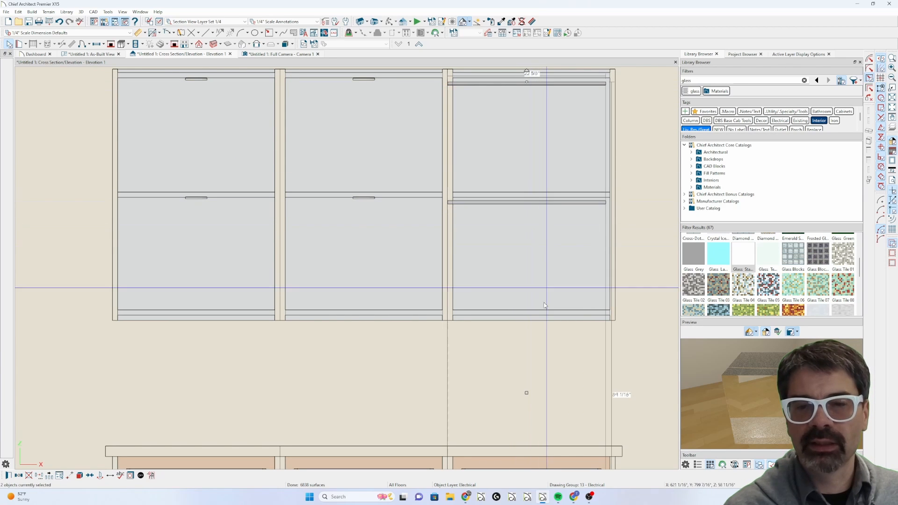
{"action": "left_click_drag", "start_coordinate": [527, 392], "coordinate": [527, 389]}
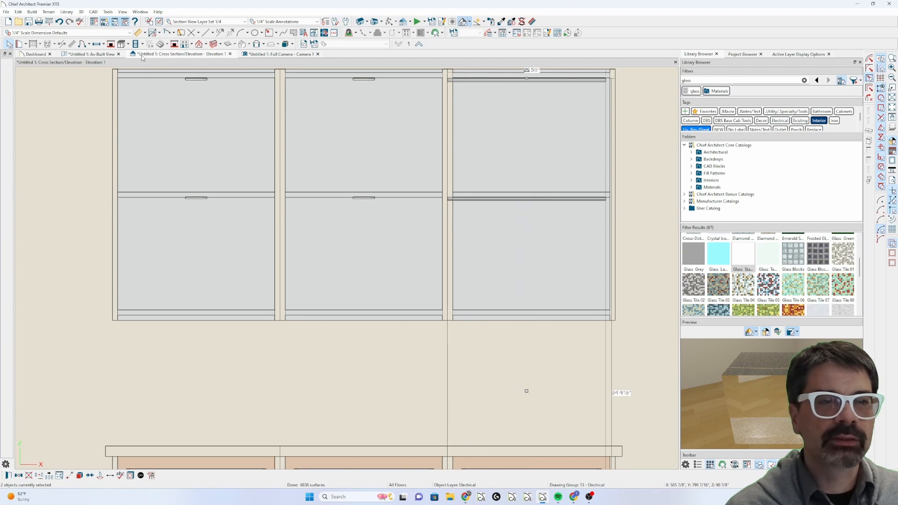
Inspect the cabinet lights in the full camera view and review the list of light sources
{"action": "left_click", "coordinate": [280, 54]}
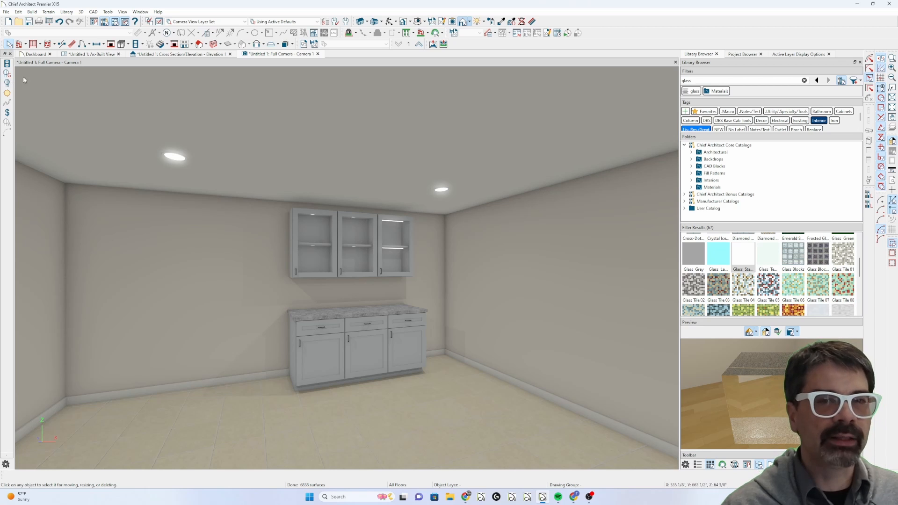
{"action": "left_click", "coordinate": [389, 21]}
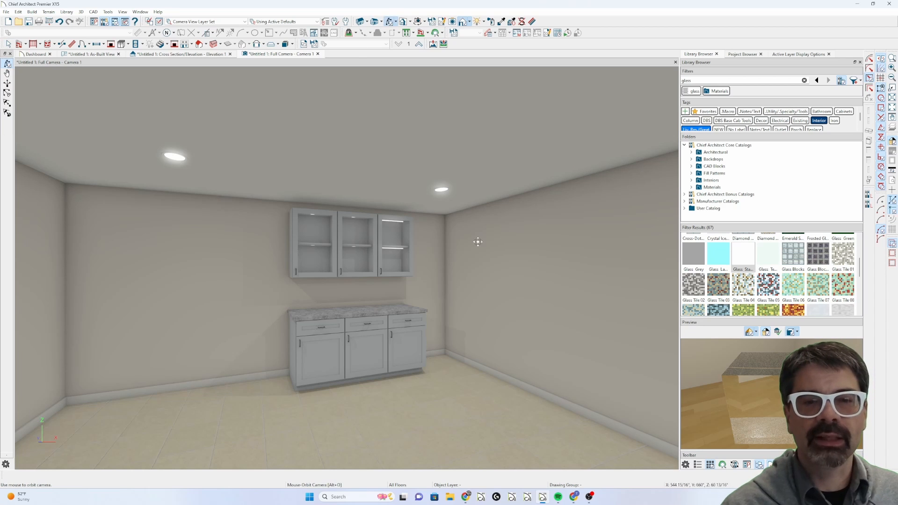
{"action": "mouse_move", "coordinate": [477, 243]}
{"action": "left_mouse_down"}
{"action": "mouse_move", "coordinate": [453, 250]}
{"action": "mouse_move", "coordinate": [465, 246]}
{"action": "left_mouse_up"}
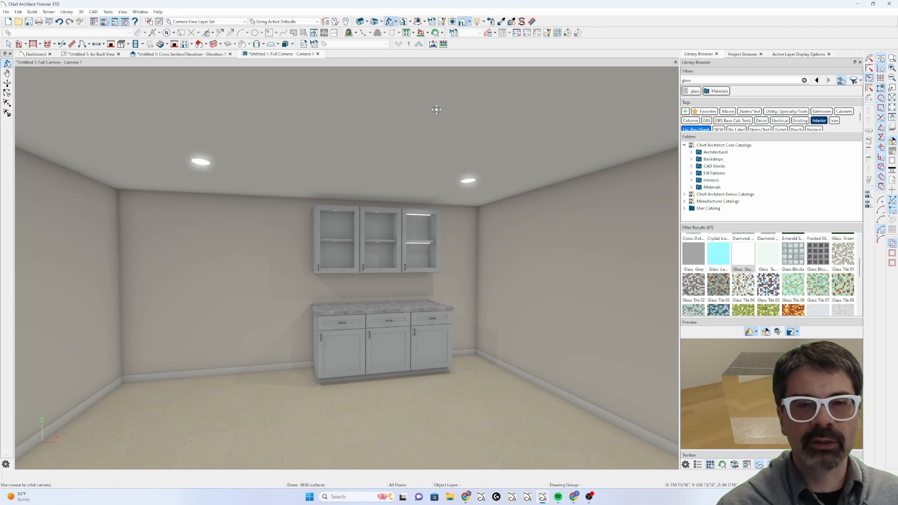
{"action": "left_click", "coordinate": [477, 22]}
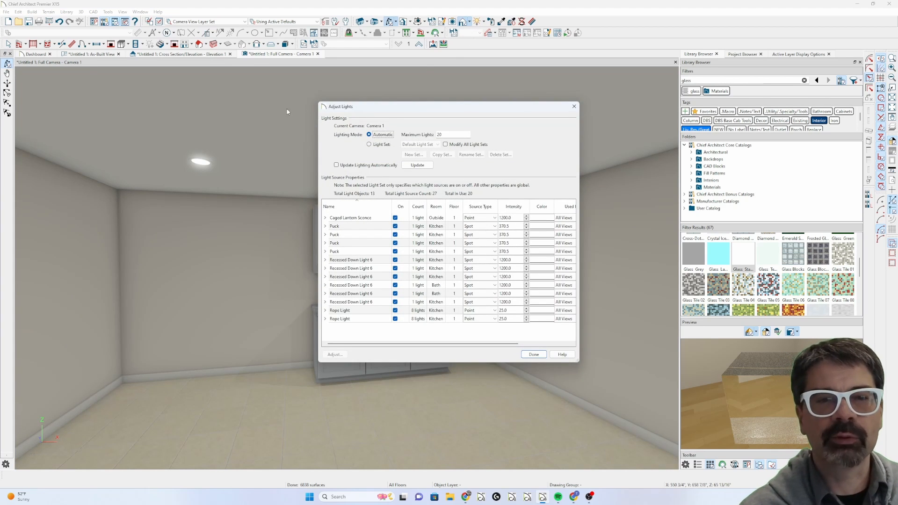
{"action": "key", "text": "Return"}
Open the Adjust Lights settings and sort the light sources by source type and by room
{"action": "left_click", "coordinate": [105, 12]}
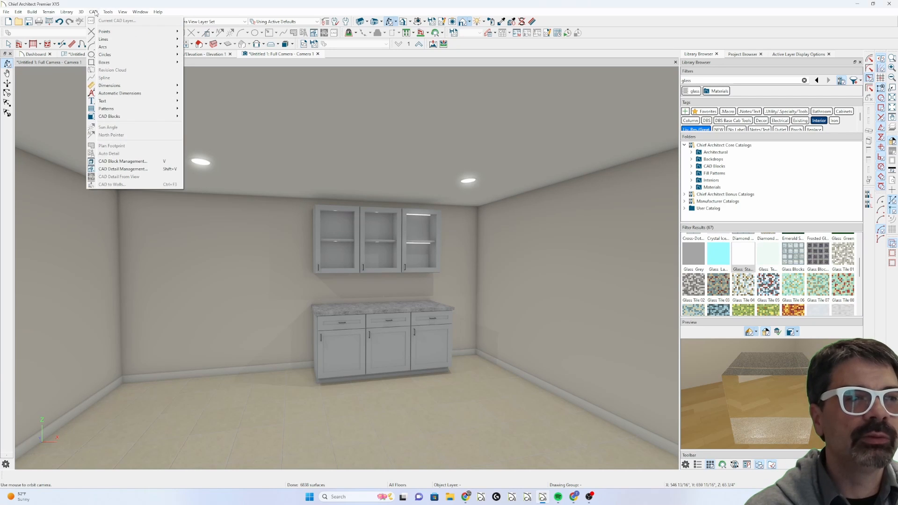
{"action": "mouse_move", "coordinate": [86, 14]}
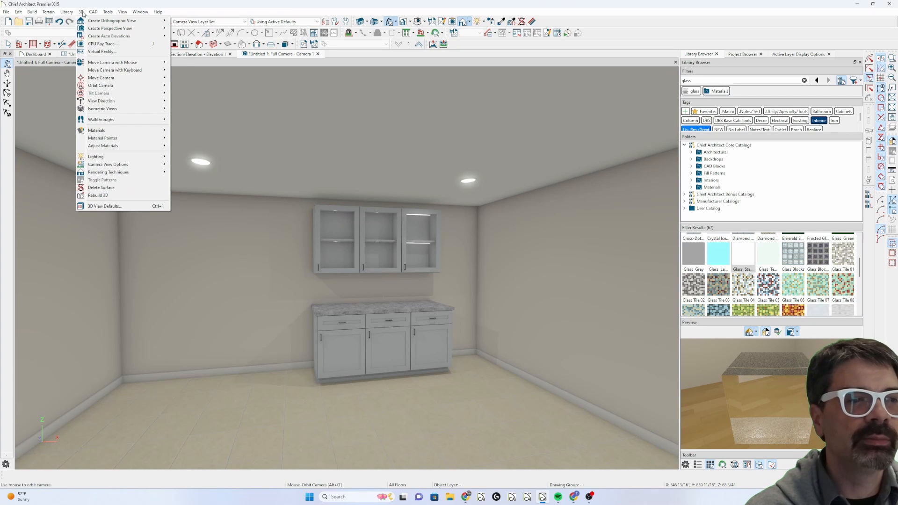
{"action": "mouse_move", "coordinate": [102, 158]}
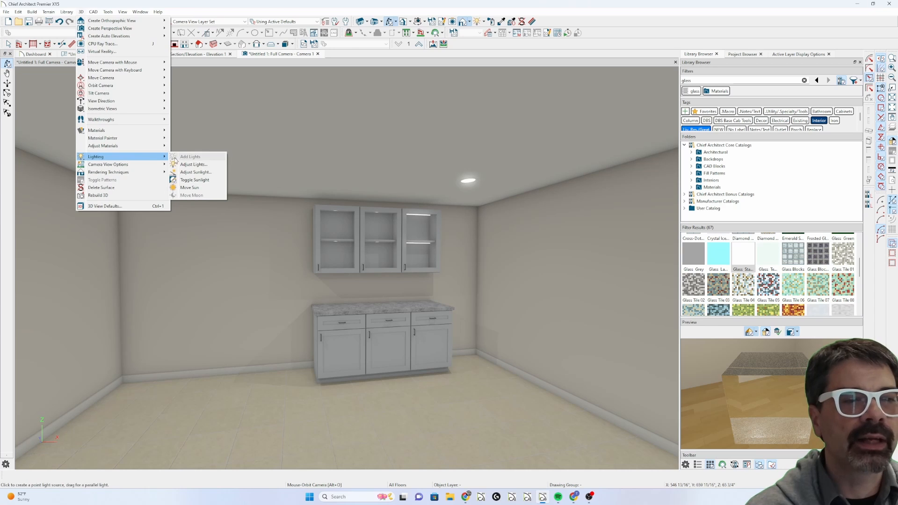
{"action": "left_click", "coordinate": [207, 166]}
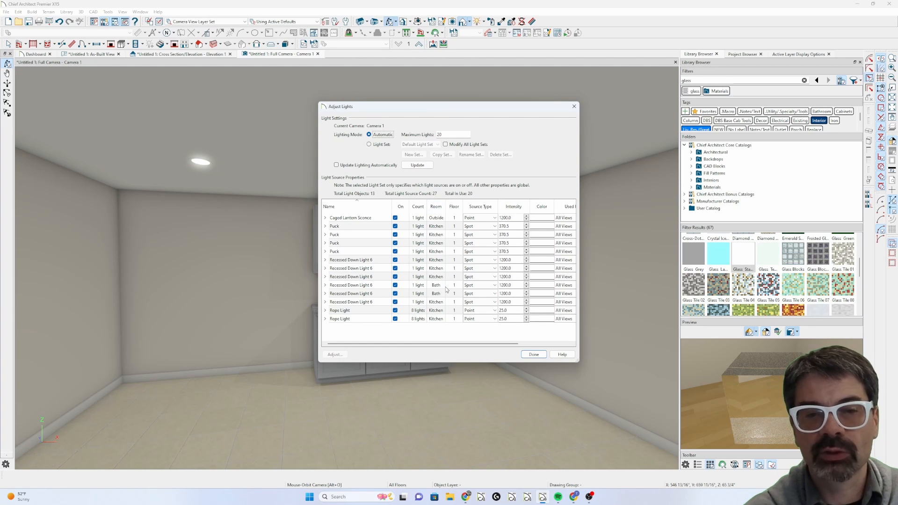
{"action": "left_click", "coordinate": [436, 206]}
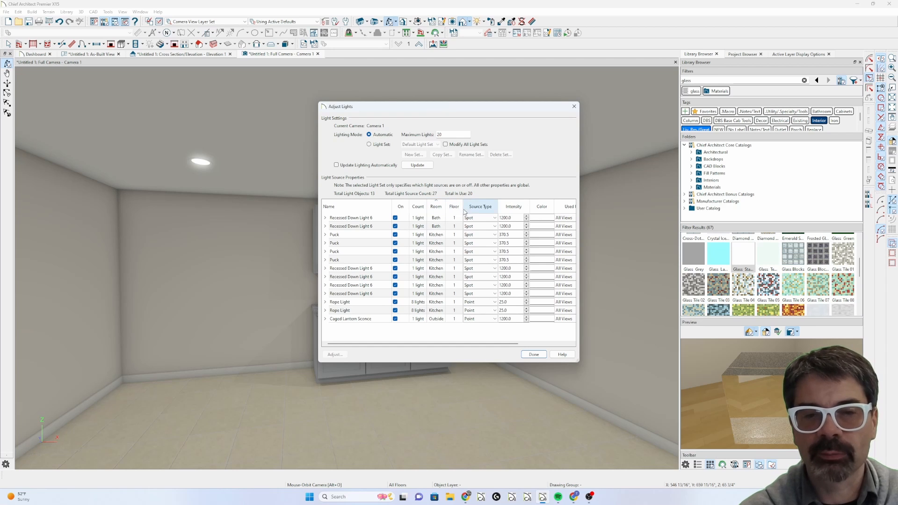
{"action": "left_click", "coordinate": [483, 207]}
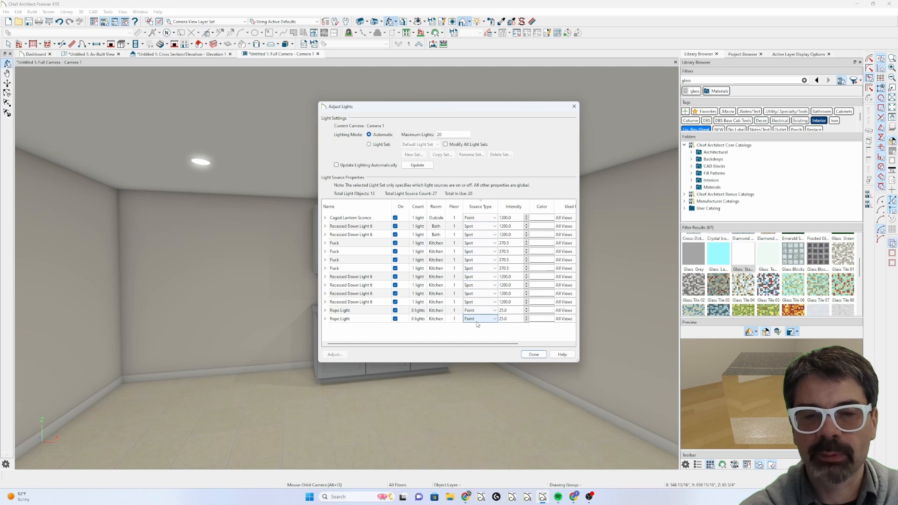
{"action": "left_click", "coordinate": [482, 208]}
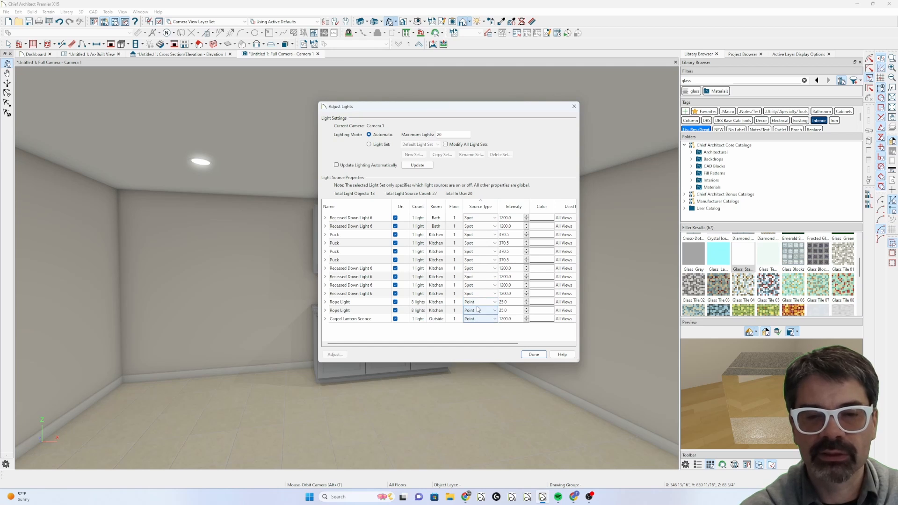
{"action": "left_click", "coordinate": [435, 210]}
{"action": "left_click", "coordinate": [435, 209]}
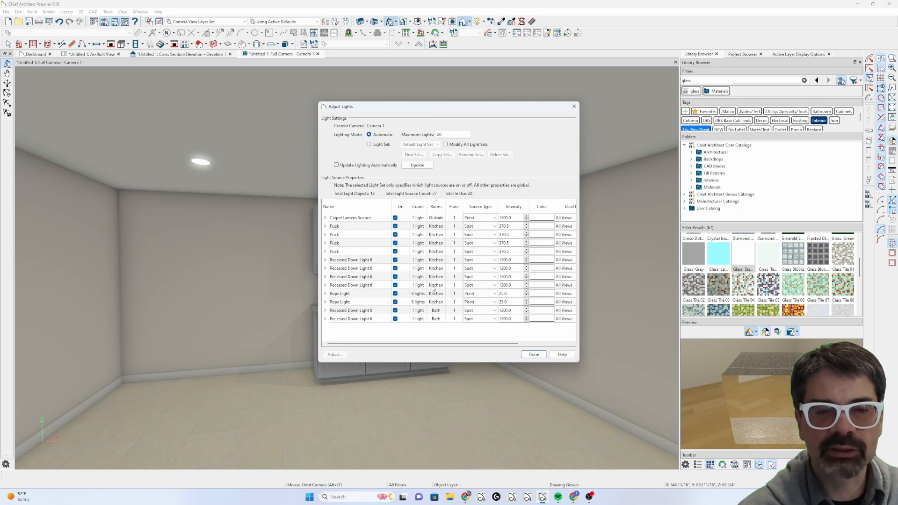
Turn off all four kitchen puck lights and both rope lights in the Adjust Lights settings and apply the change
{"action": "left_click", "coordinate": [396, 235]}
{"action": "left_click", "coordinate": [399, 243]}
{"action": "left_click", "coordinate": [396, 243]}
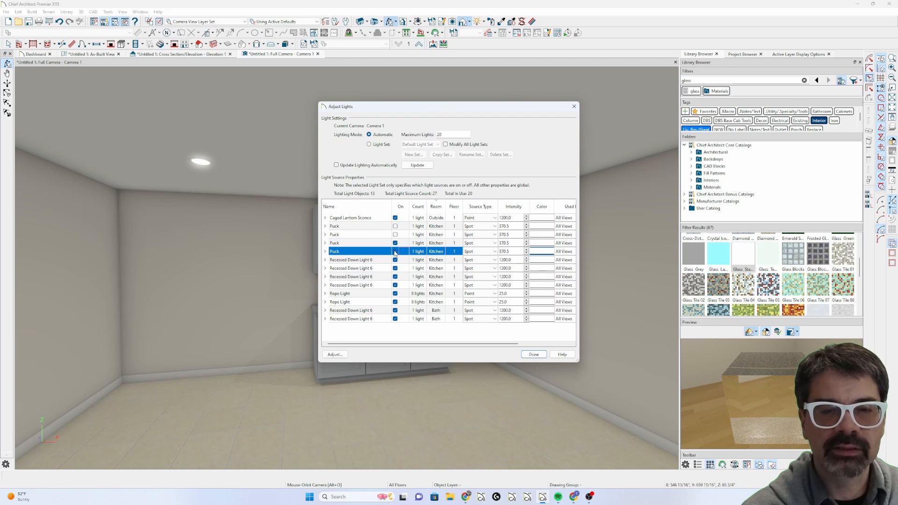
{"action": "left_click", "coordinate": [398, 302]}
{"action": "left_click", "coordinate": [395, 303]}
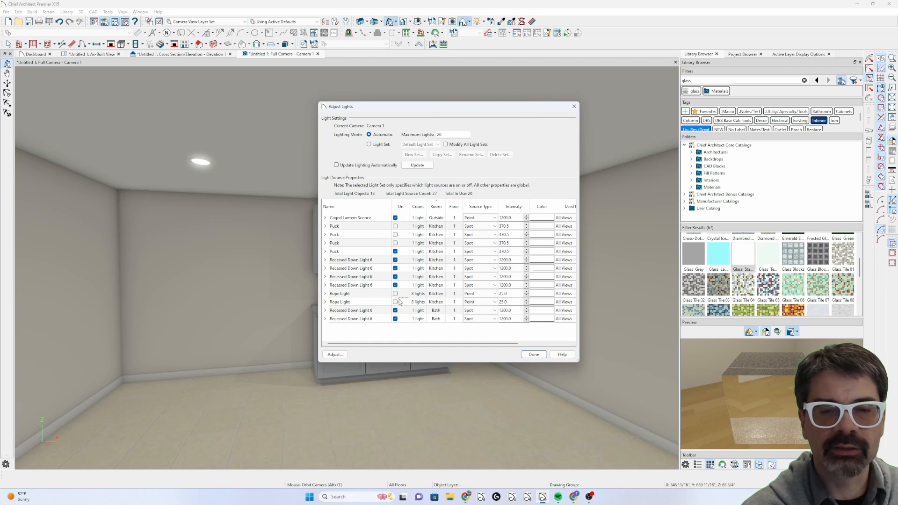
{"action": "key", "text": "Return"}
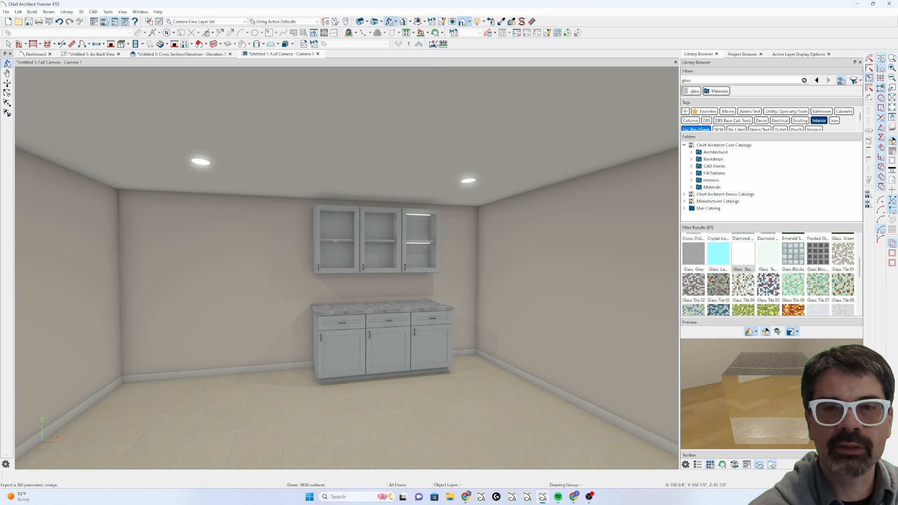
{"action": "left_click", "coordinate": [477, 21]}
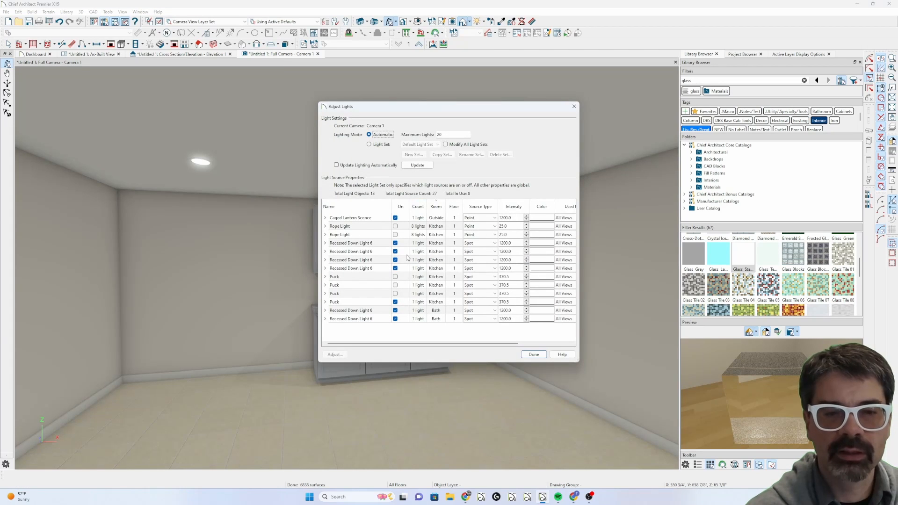
{"action": "left_click", "coordinate": [395, 302]}
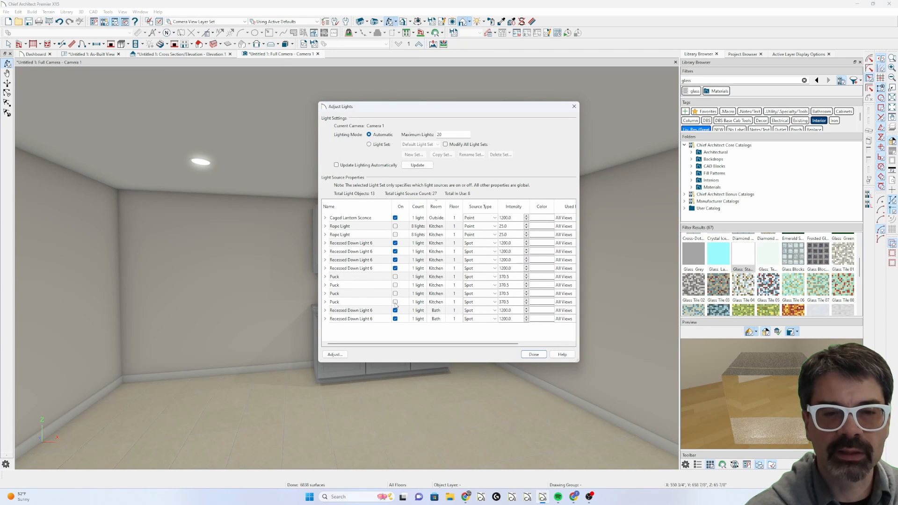
{"action": "left_click", "coordinate": [534, 355]}
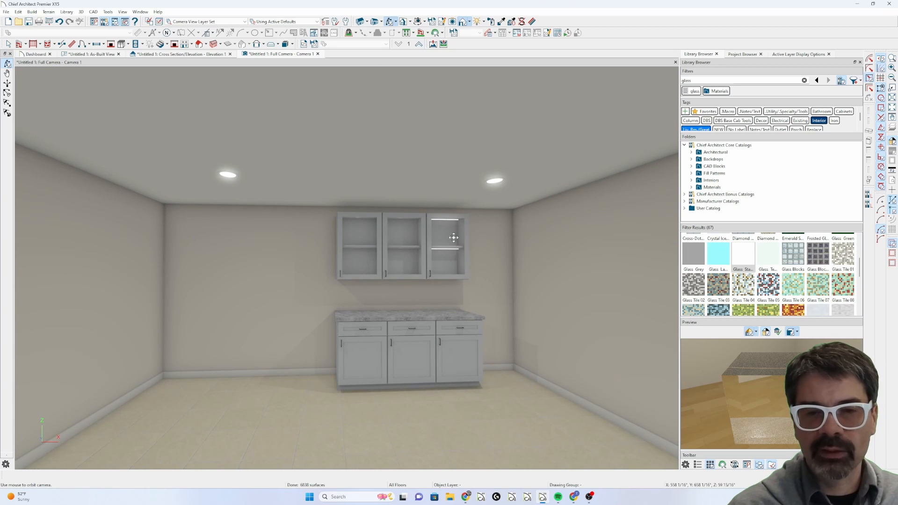
Examine the cabinet rope lights up close in the camera view and check the rope light's molding material in the As-Built plan view
{"action": "scroll", "coordinate": [450, 236], "scroll_direction": "up", "scroll_amount": 4}
{"action": "scroll", "coordinate": [451, 230], "scroll_direction": "down", "scroll_amount": 2}
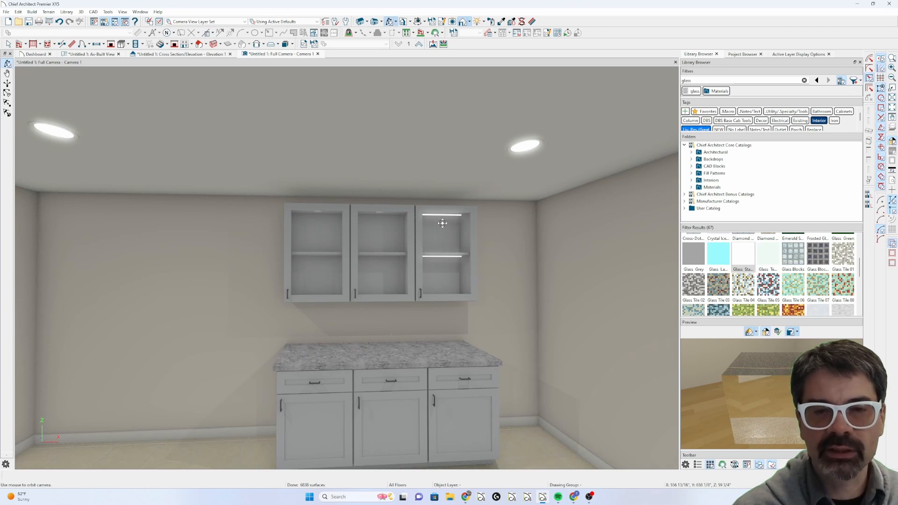
{"action": "scroll", "coordinate": [442, 223], "scroll_direction": "up", "scroll_amount": 4}
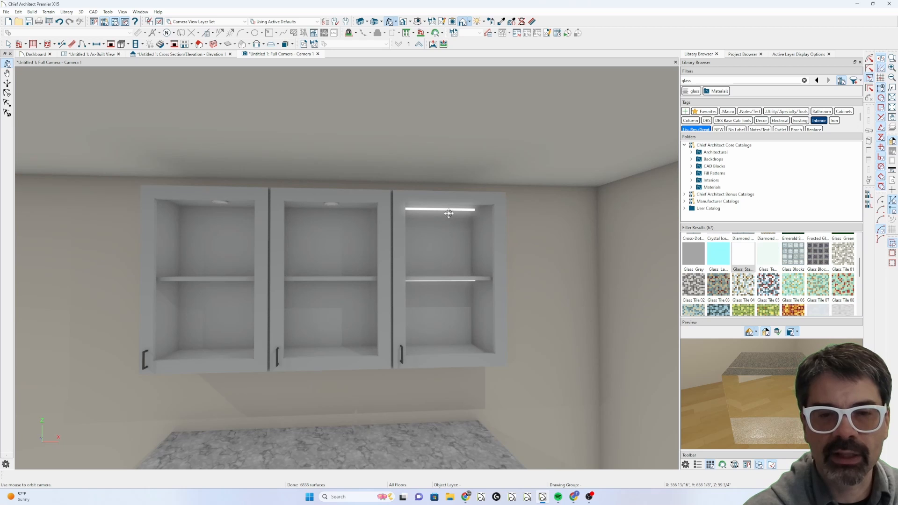
{"action": "scroll", "coordinate": [440, 235], "scroll_direction": "down", "scroll_amount": 3}
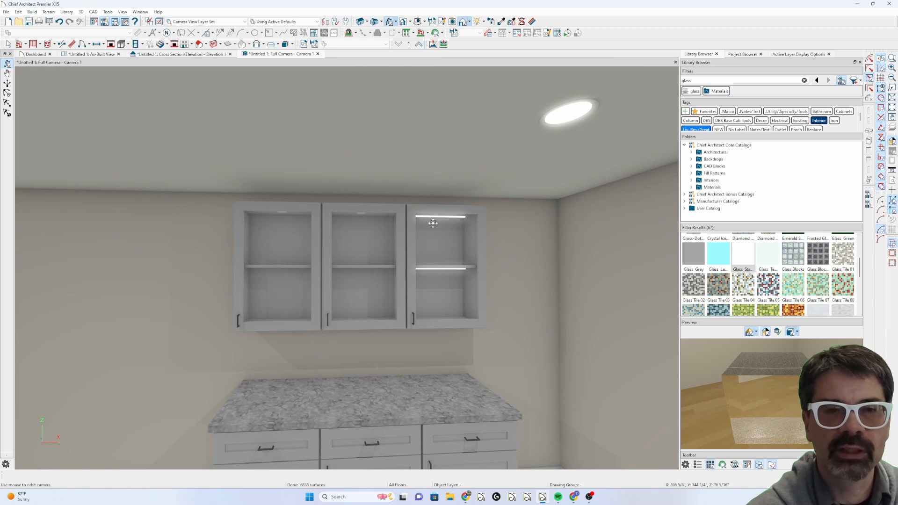
{"action": "left_click", "coordinate": [90, 54]}
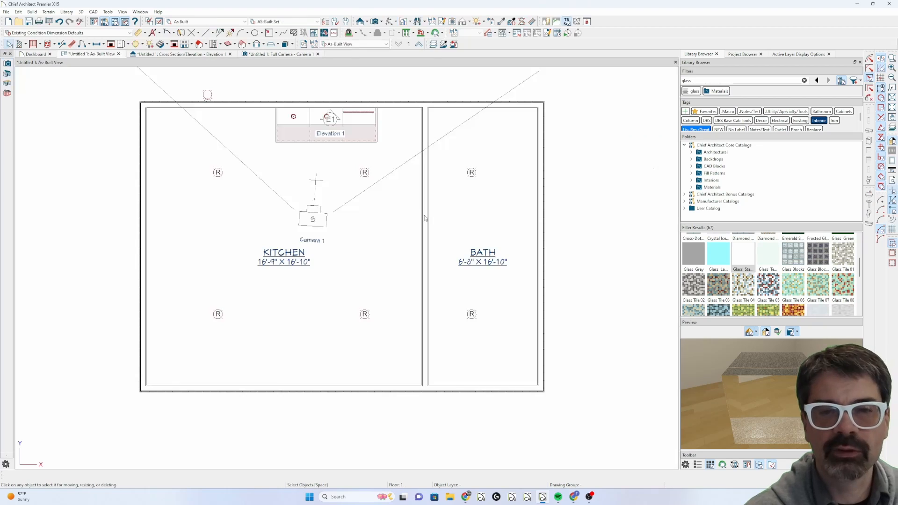
{"action": "scroll", "coordinate": [335, 110], "scroll_direction": "up", "scroll_amount": 2}
{"action": "scroll", "coordinate": [356, 112], "scroll_direction": "up", "scroll_amount": 3}
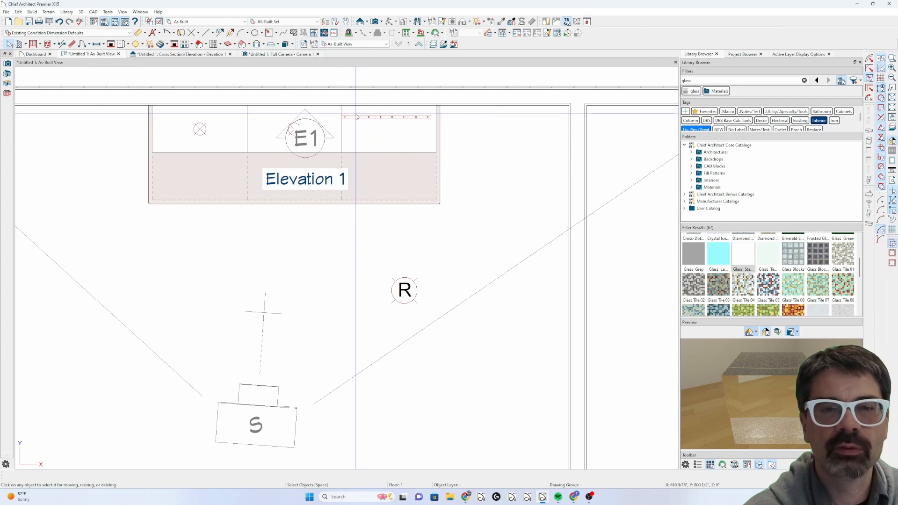
{"action": "left_click", "coordinate": [377, 138]}
{"action": "key", "text": "Tab"}
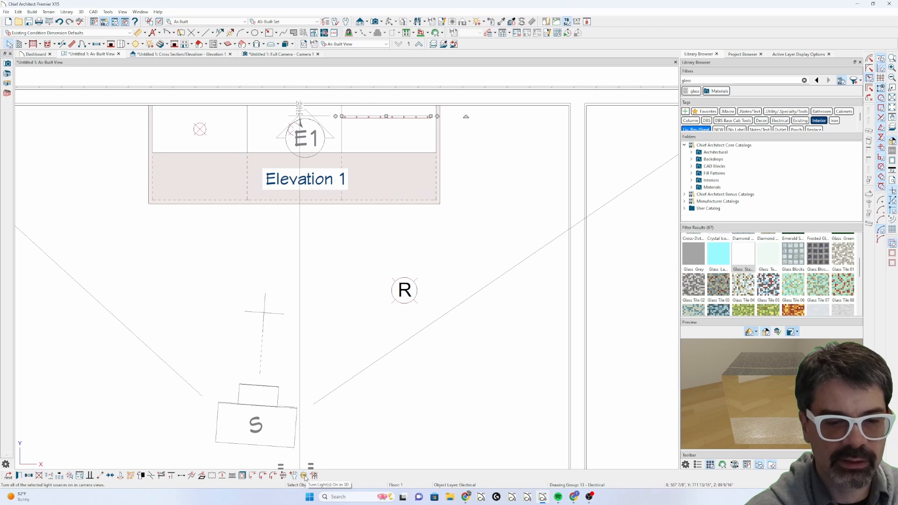
{"action": "key", "text": "ctrl+e"}
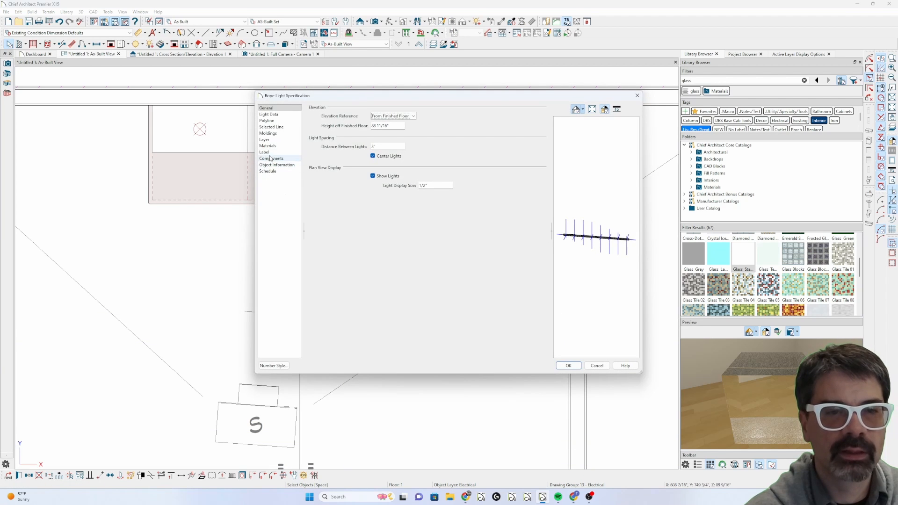
{"action": "left_click", "coordinate": [267, 146]}
{"action": "left_click", "coordinate": [374, 131]}
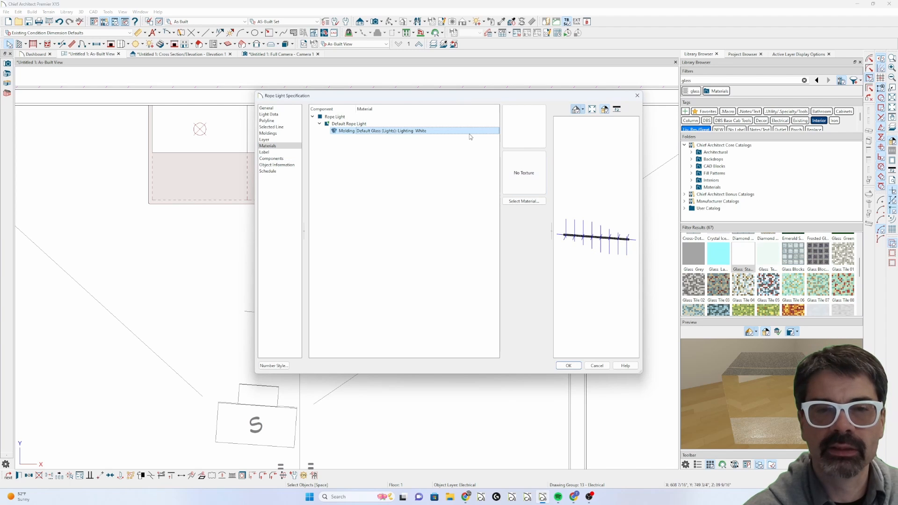
{"action": "key", "text": "Escape"}
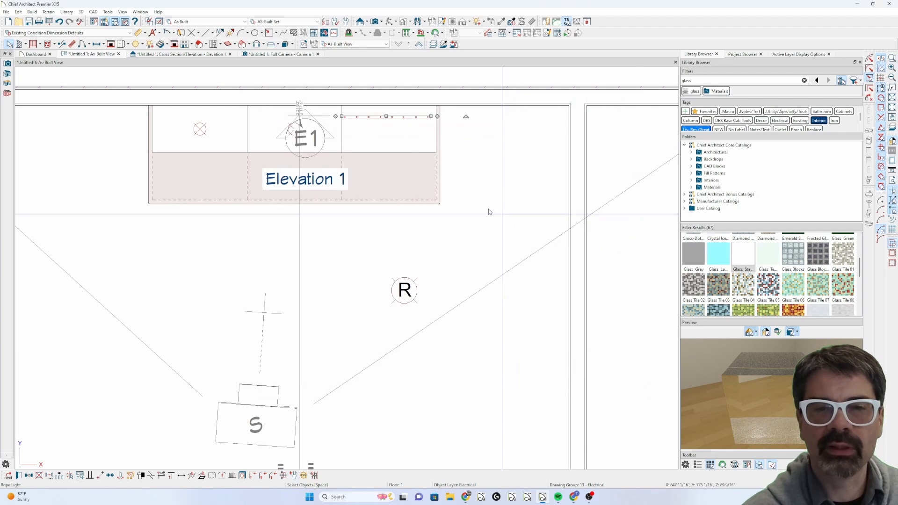
{"action": "key", "text": "Escape"}
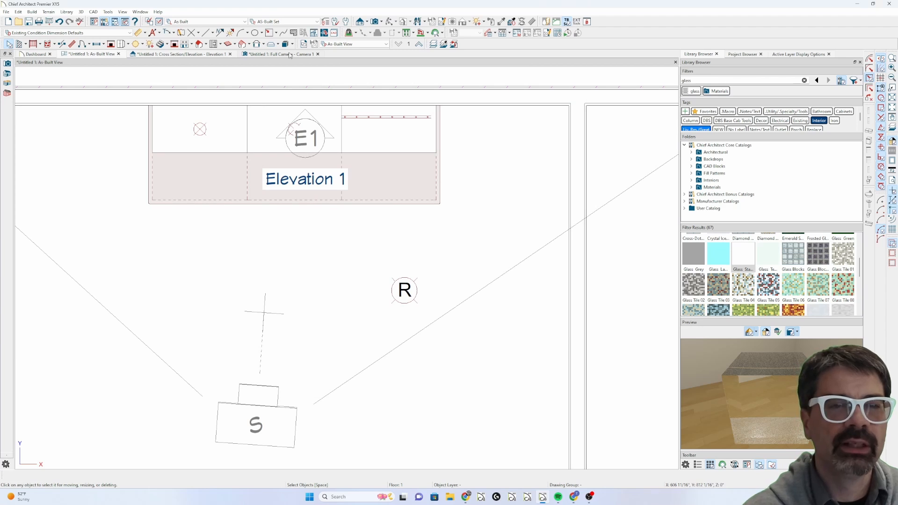
Add a light source in the As-Built plan inside the third wall cabinet, just in front of the rope light
{"action": "left_click", "coordinate": [81, 11]}
{"action": "mouse_move", "coordinate": [140, 158]}
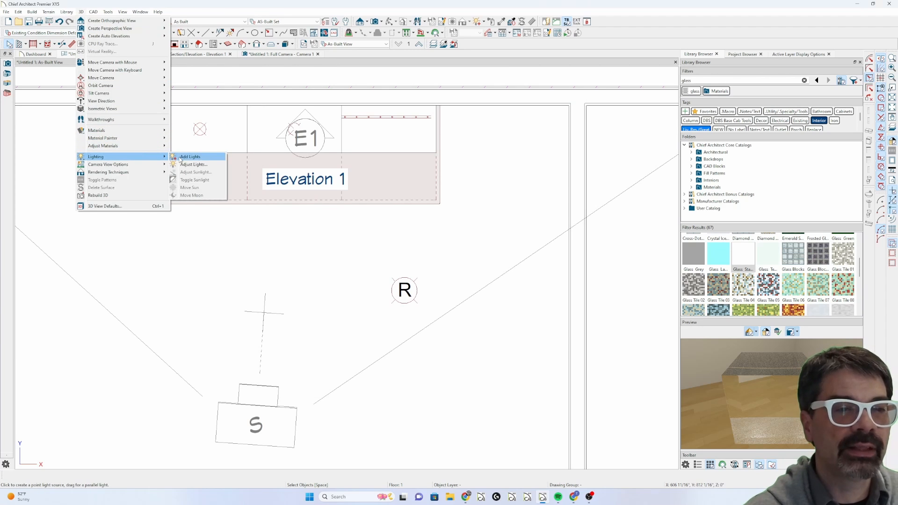
{"action": "left_click", "coordinate": [182, 158]}
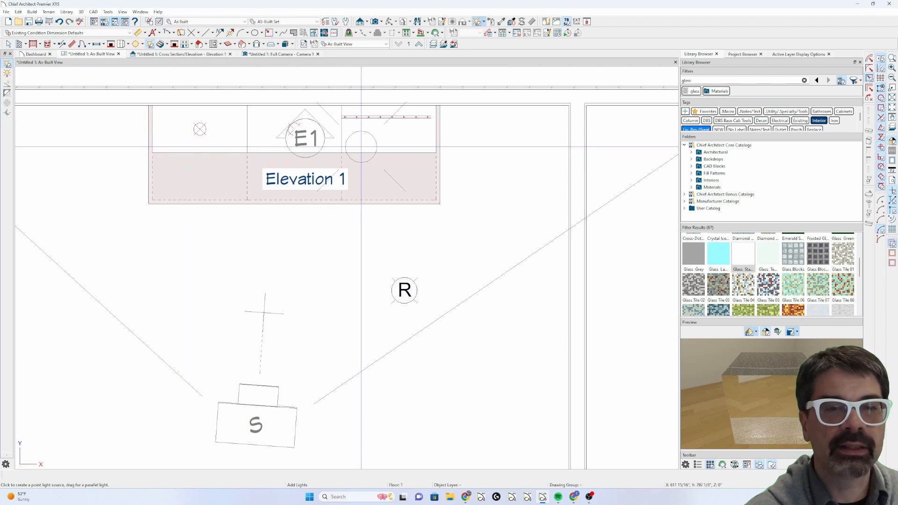
{"action": "key", "text": "space"}
{"action": "left_click", "coordinate": [391, 136]}
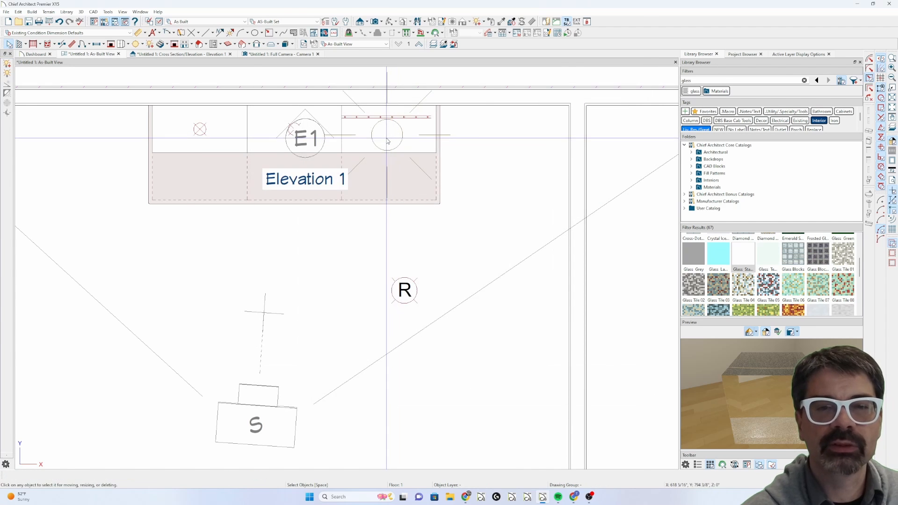
Change the added light's source type to Spot and enable Show Position in Camera View
{"action": "left_click", "coordinate": [414, 173]}
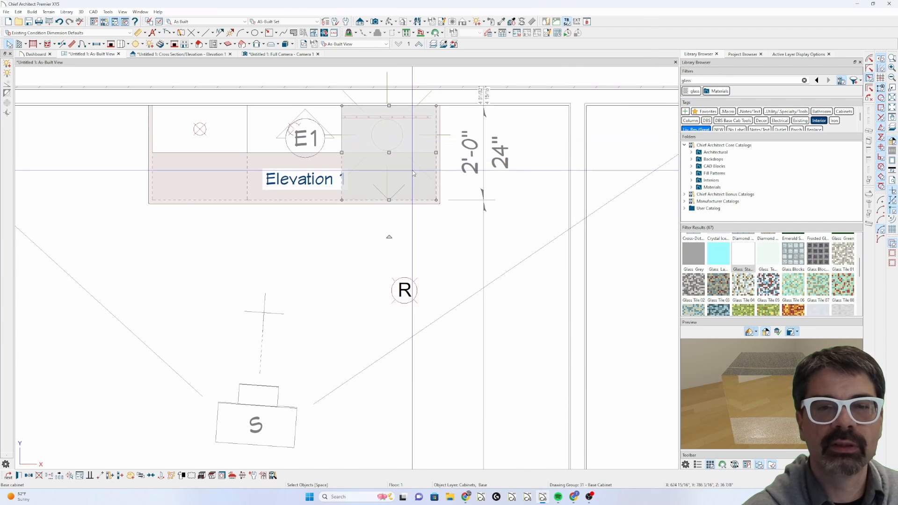
{"action": "key", "text": "Tab"}
{"action": "key", "text": "ctrl+e"}
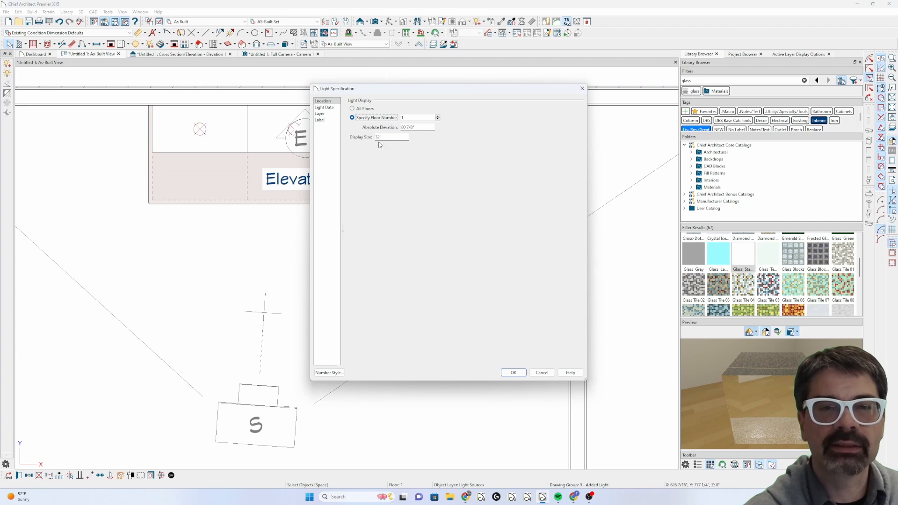
{"action": "left_click", "coordinate": [324, 107]}
{"action": "left_click", "coordinate": [440, 124]}
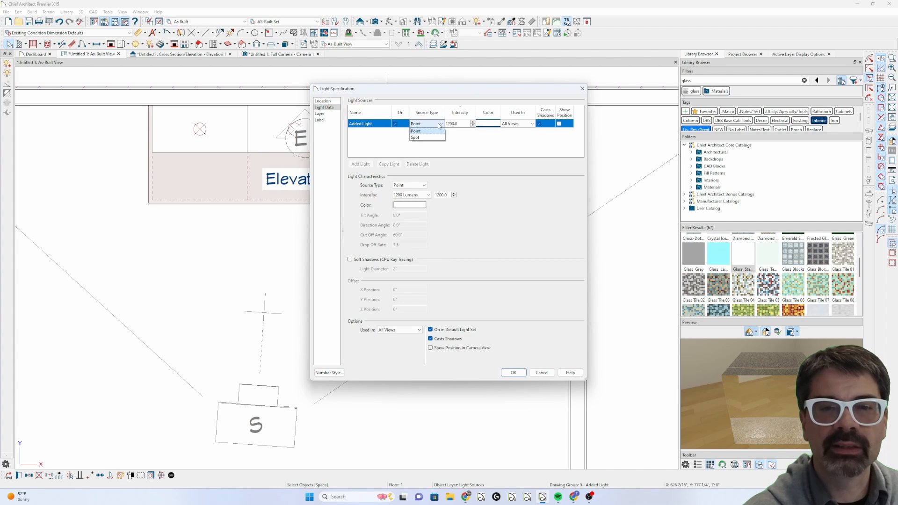
{"action": "left_click", "coordinate": [421, 137]}
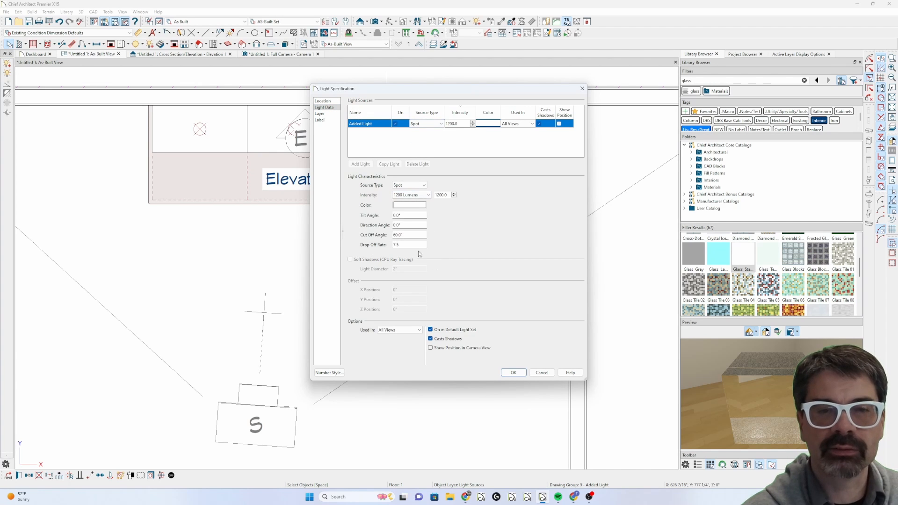
{"action": "left_click", "coordinate": [454, 350]}
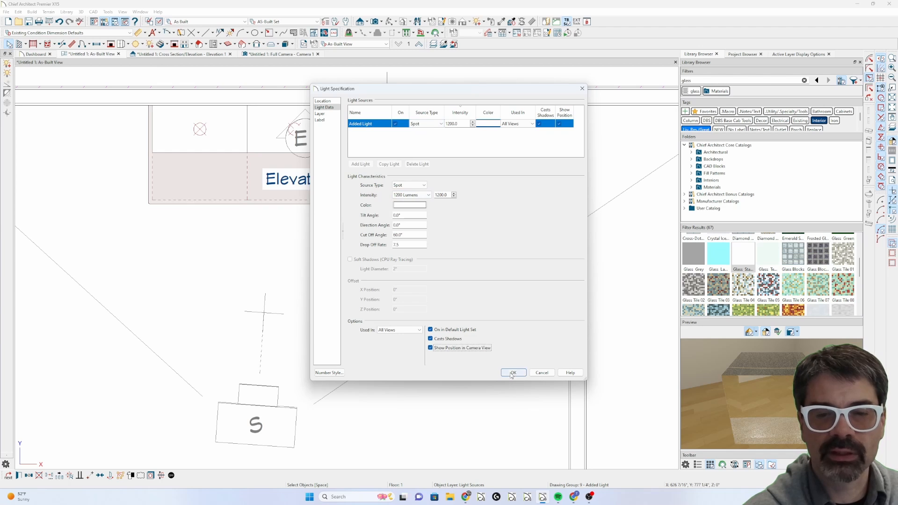
{"action": "left_click", "coordinate": [513, 373]}
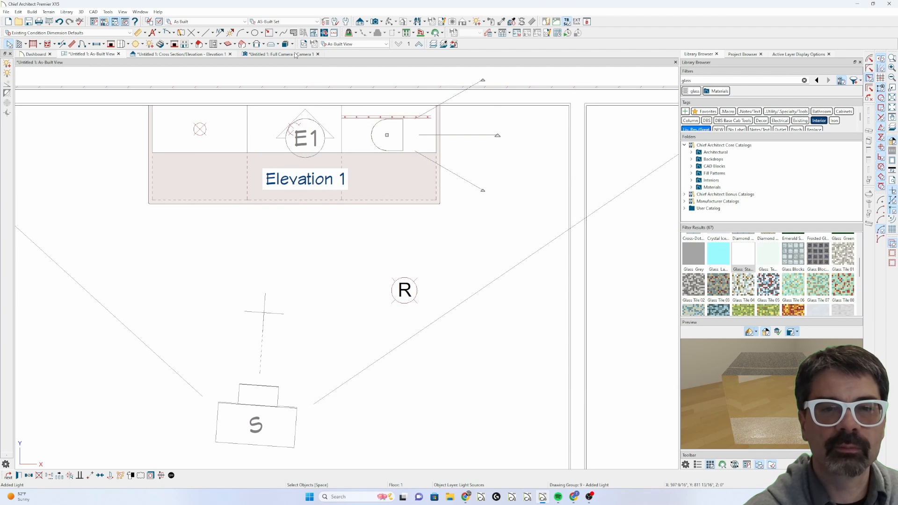
Aim the added spot light toward the room, shift it slightly closer to the wall, and widen its beam angle
{"action": "left_click_drag", "start_coordinate": [498, 135], "coordinate": [380, 234]}
{"action": "left_click_drag", "start_coordinate": [387, 136], "coordinate": [387, 128]}
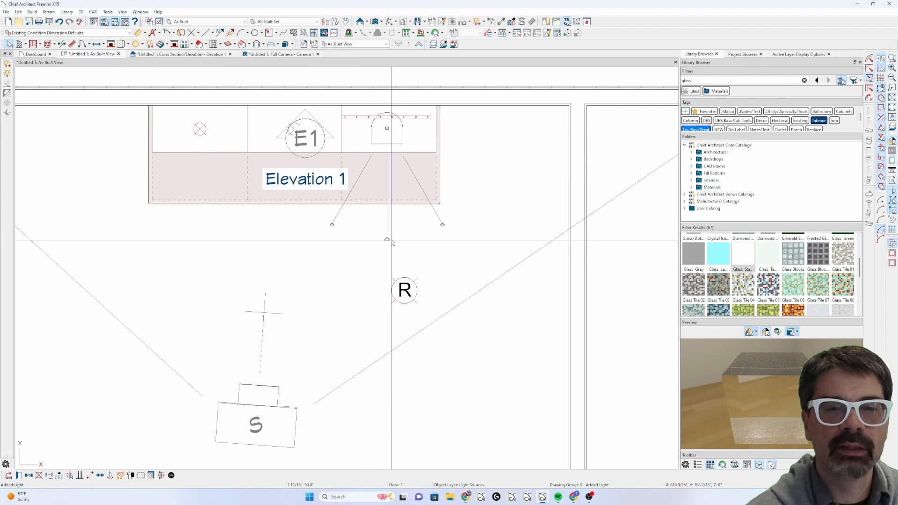
{"action": "left_click_drag", "start_coordinate": [443, 225], "coordinate": [483, 184]}
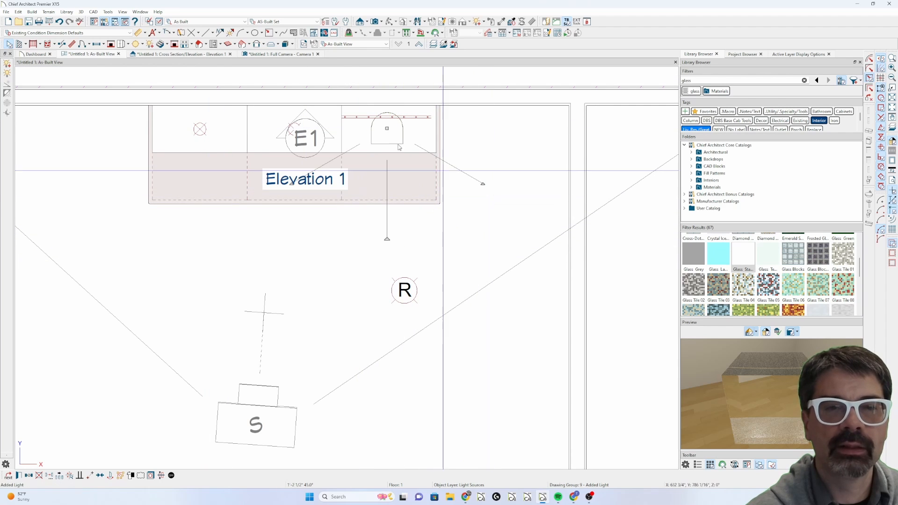
Switch the camera view's lighting mode to Light Set and create a new light set named "Cabinet lights on"
{"action": "left_click", "coordinate": [276, 54]}
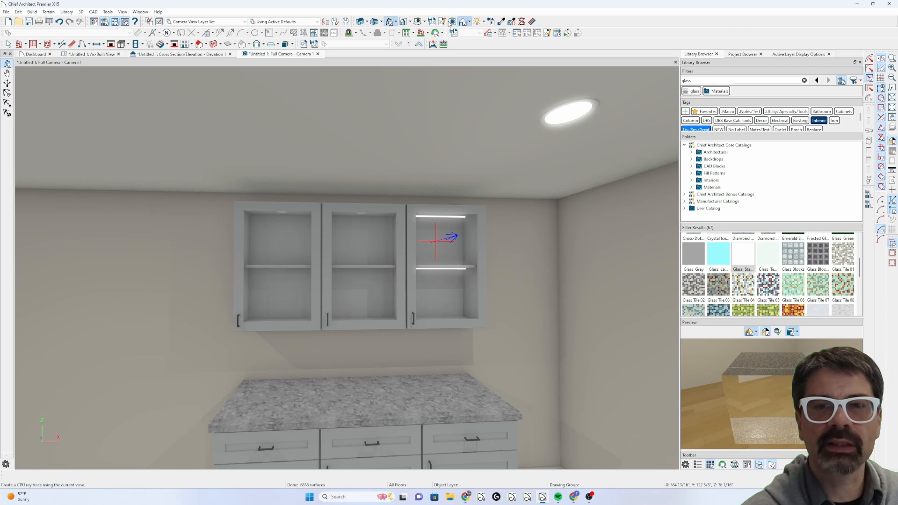
{"action": "left_click", "coordinate": [476, 22]}
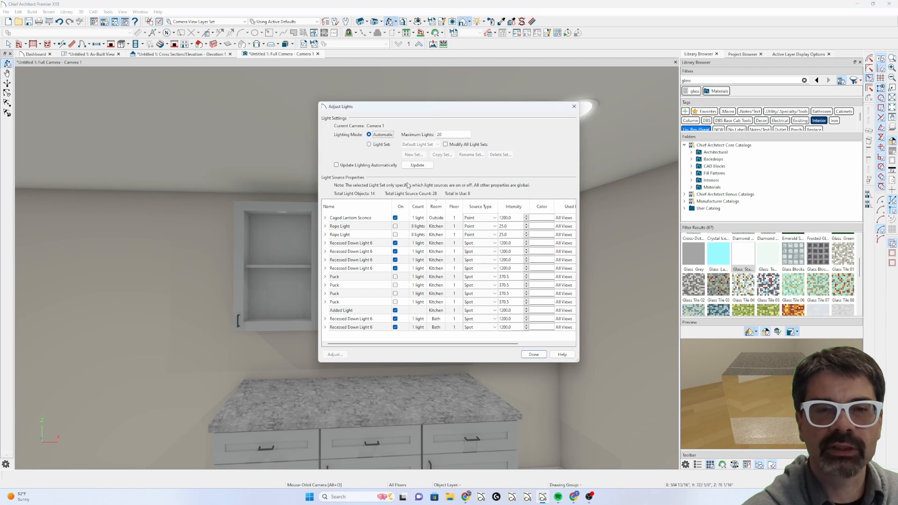
{"action": "left_click", "coordinate": [374, 145]}
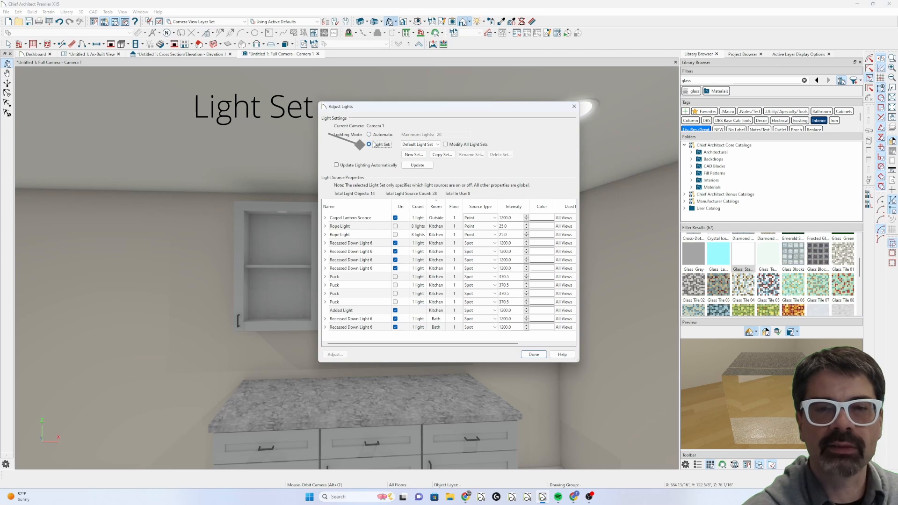
{"action": "left_click", "coordinate": [437, 145]}
{"action": "left_click", "coordinate": [436, 145]}
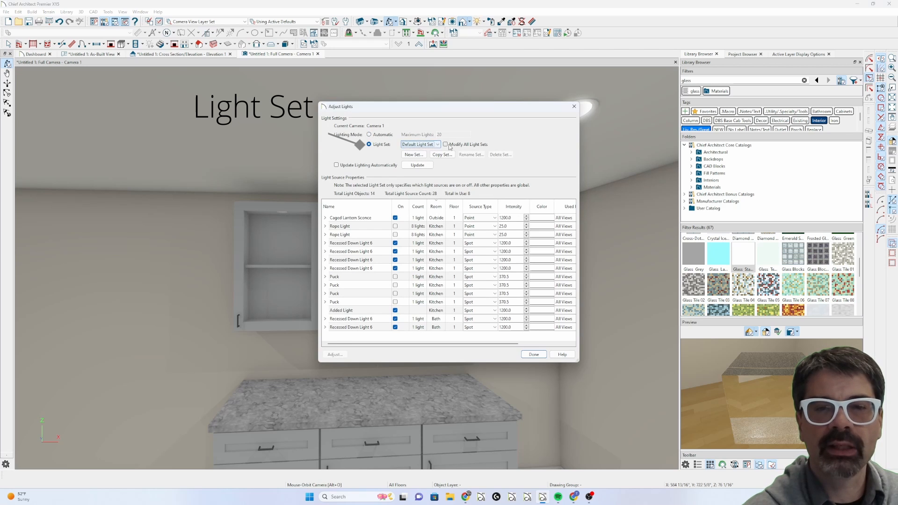
{"action": "left_click", "coordinate": [414, 155]}
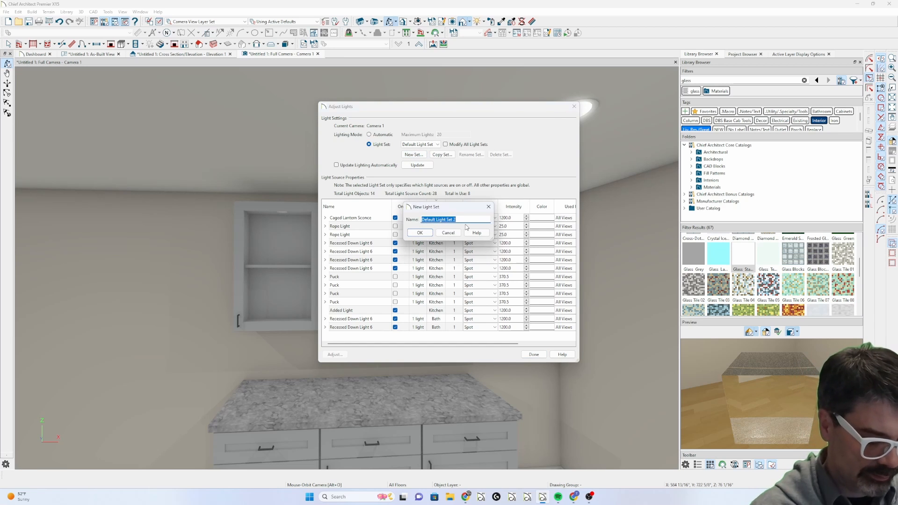
{"action": "type", "text": "Cabinet lights on"}
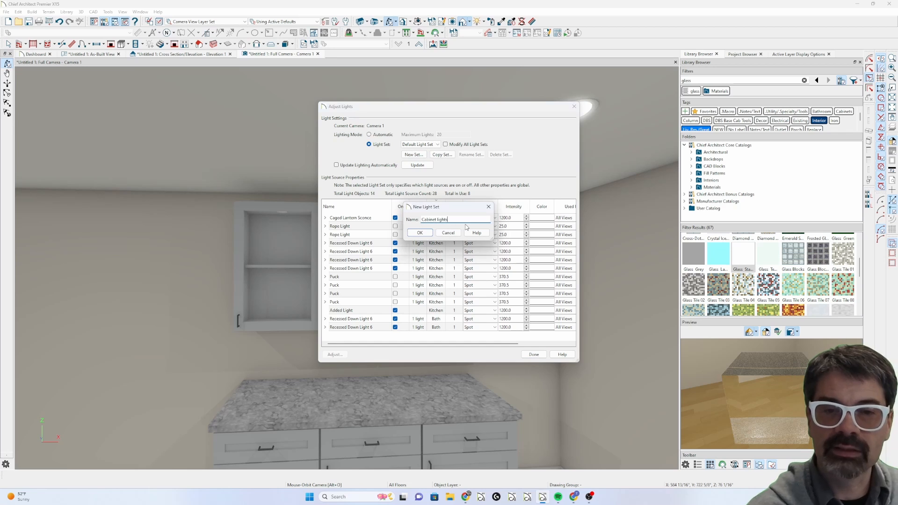
{"action": "left_click", "coordinate": [418, 234]}
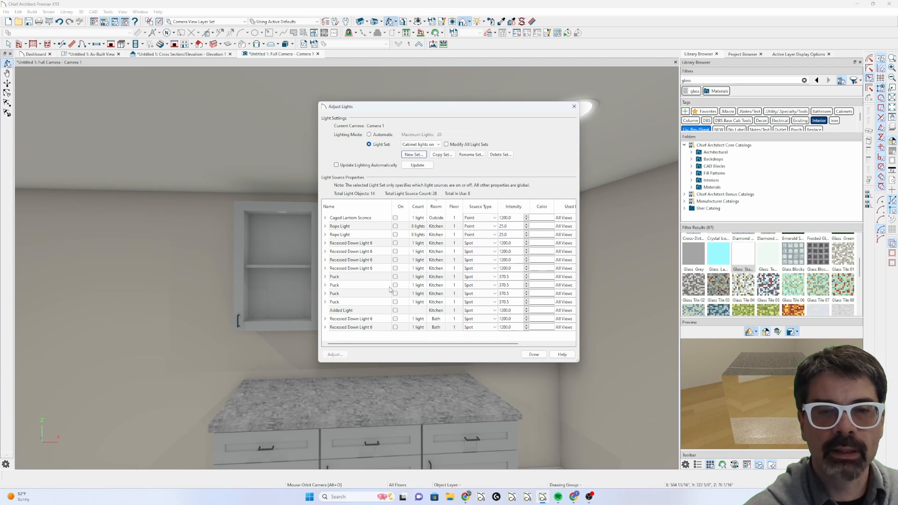
Turn on every light source in the "Cabinet lights on" light set and apply it to the camera view
{"action": "left_click", "coordinate": [395, 218]}
{"action": "left_click", "coordinate": [371, 218]}
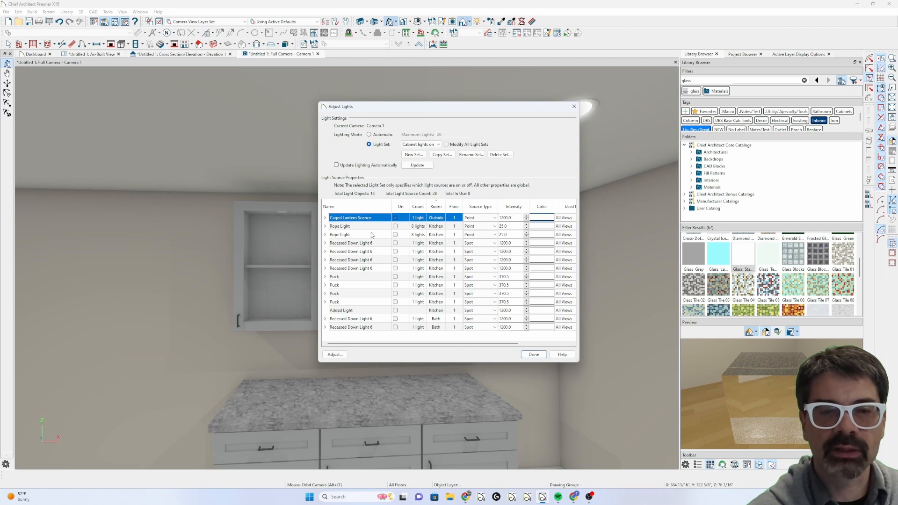
{"action": "left_click", "coordinate": [366, 327], "text": "shift"}
{"action": "left_click", "coordinate": [395, 328]}
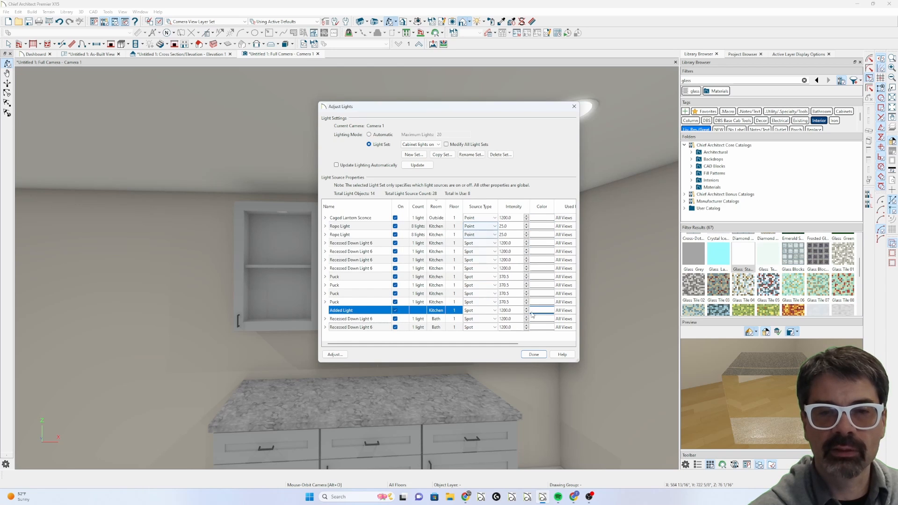
{"action": "left_click", "coordinate": [535, 354]}
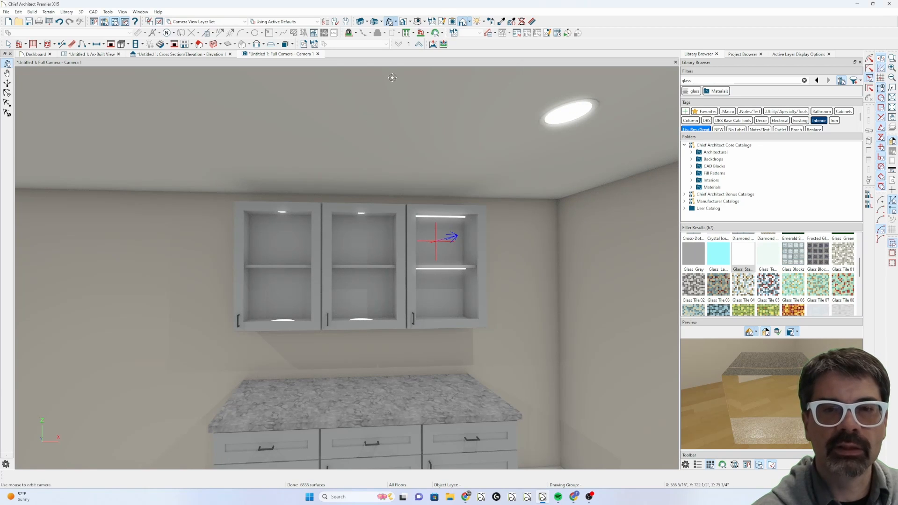
Switch the camera view's light set to Default Light Set
{"action": "left_click", "coordinate": [484, 23]}
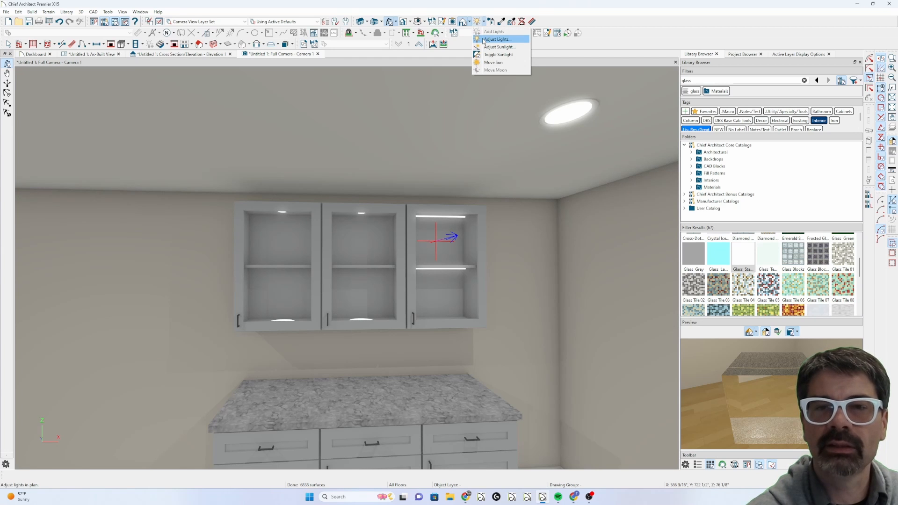
{"action": "left_click", "coordinate": [484, 40]}
{"action": "left_click", "coordinate": [427, 146]}
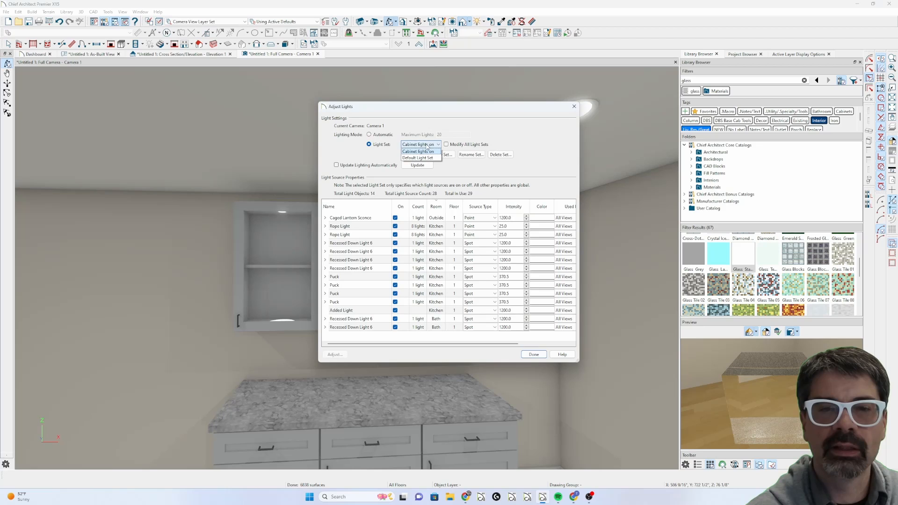
{"action": "left_click", "coordinate": [423, 158]}
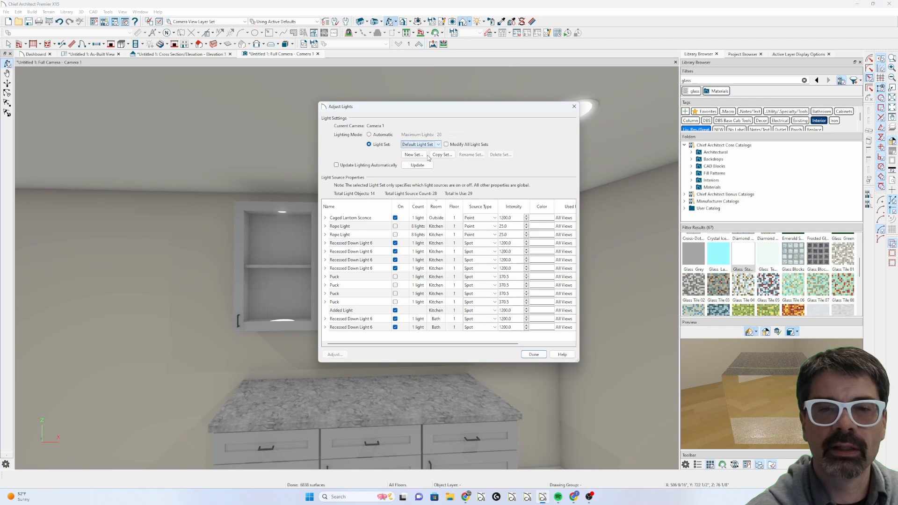
{"action": "left_click", "coordinate": [534, 355]}
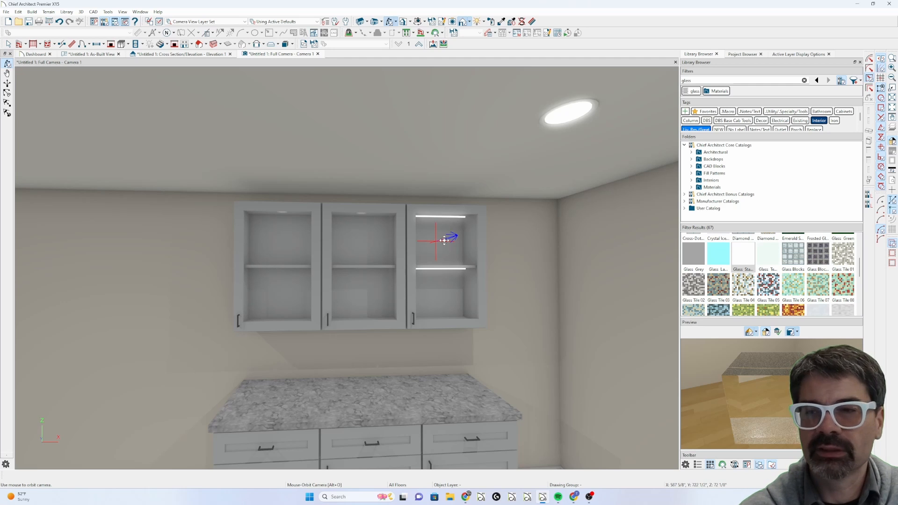
Search the toolbar customization for "light" and review the available Camera View Lighting Tools
{"action": "right_click", "coordinate": [469, 47]}
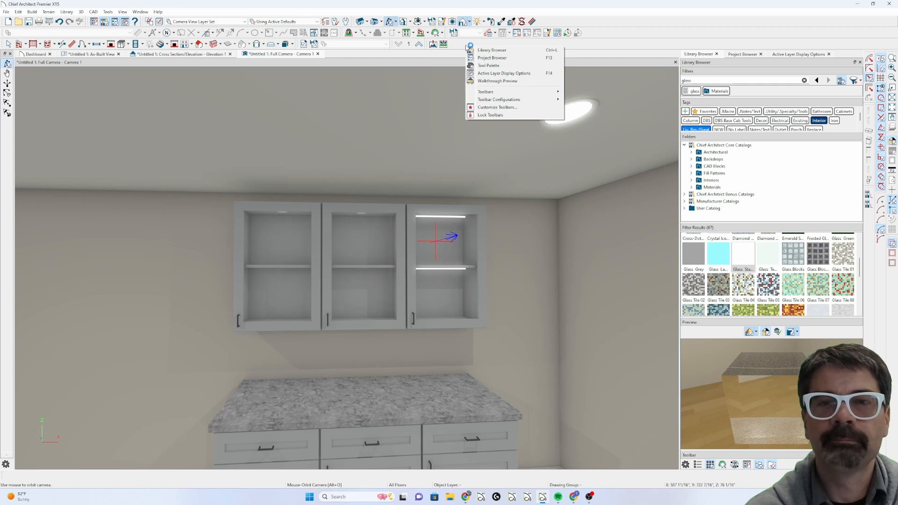
{"action": "left_click", "coordinate": [494, 107]}
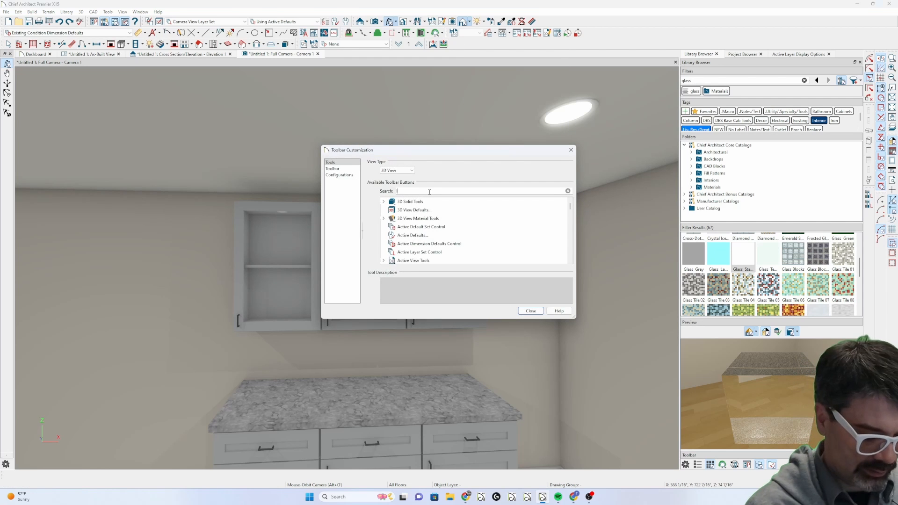
{"action": "type", "text": "light"}
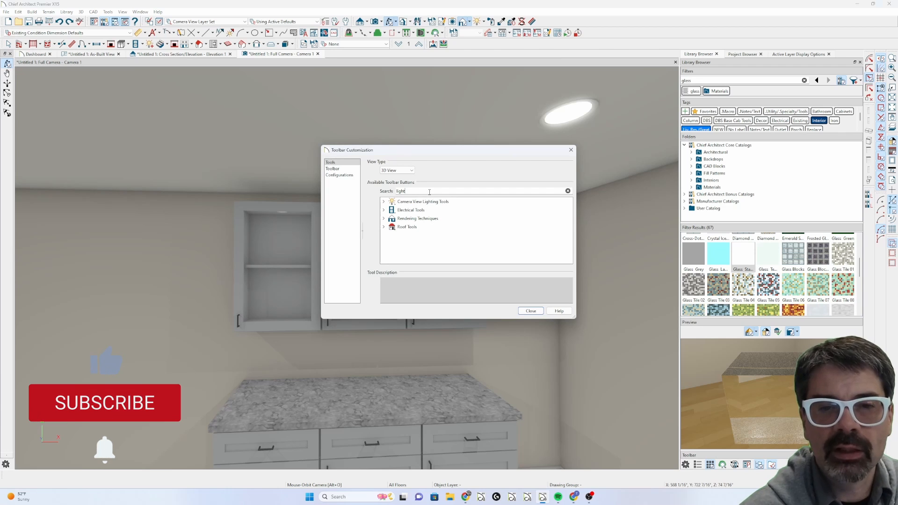
{"action": "left_click", "coordinate": [384, 201]}
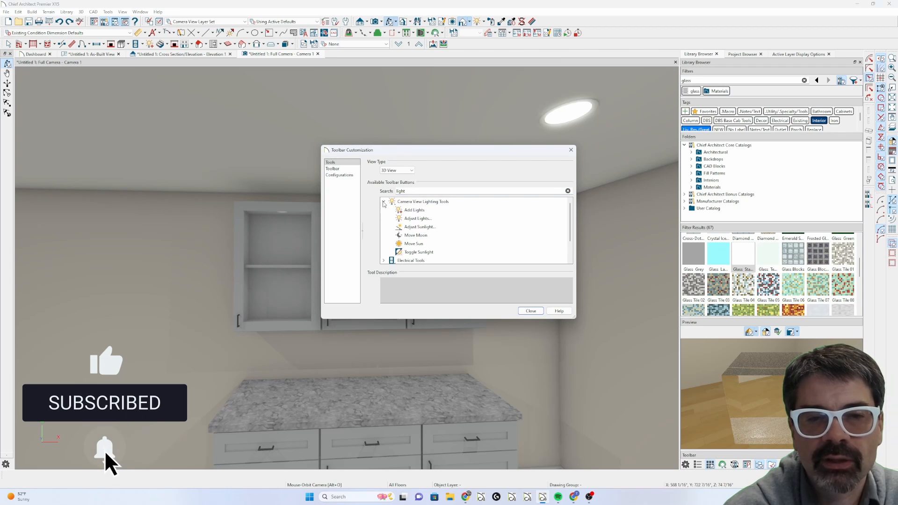
{"action": "scroll", "coordinate": [417, 253], "scroll_direction": "down", "scroll_amount": 1}
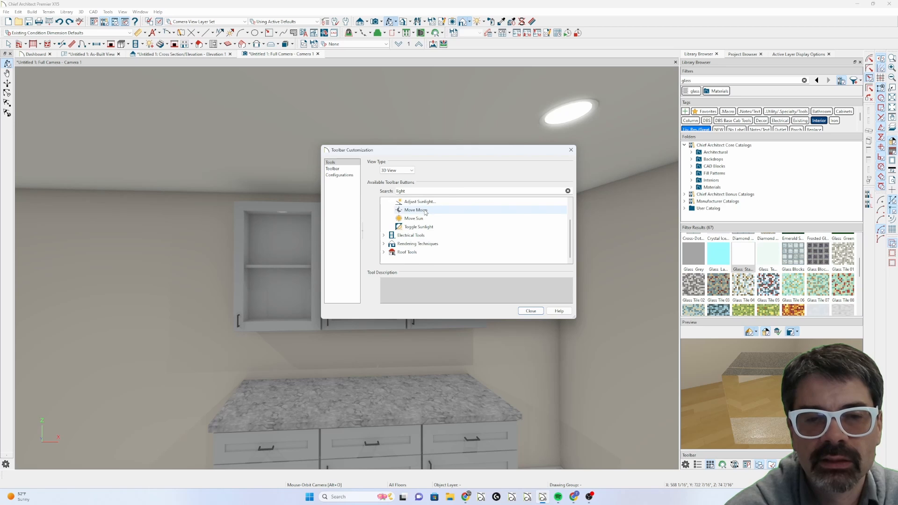
{"action": "scroll", "coordinate": [423, 220], "scroll_direction": "up", "scroll_amount": 1}
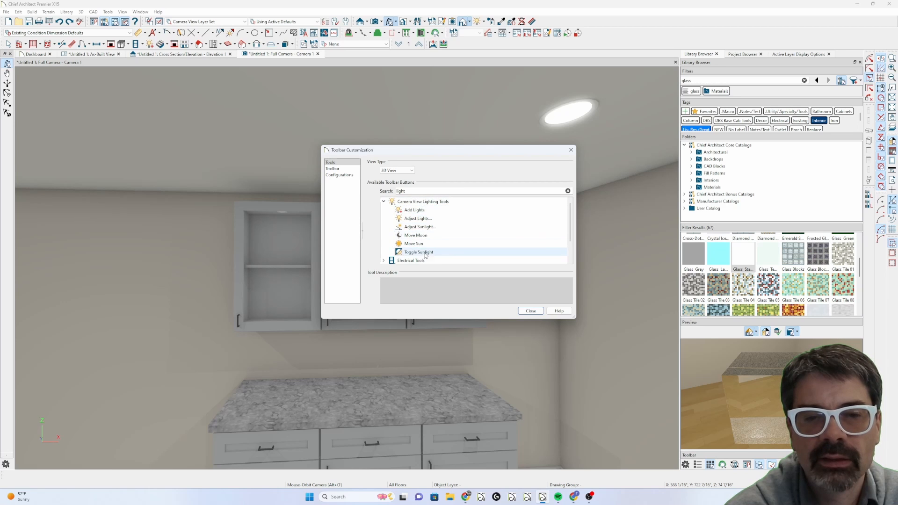
{"action": "left_click", "coordinate": [531, 312]}
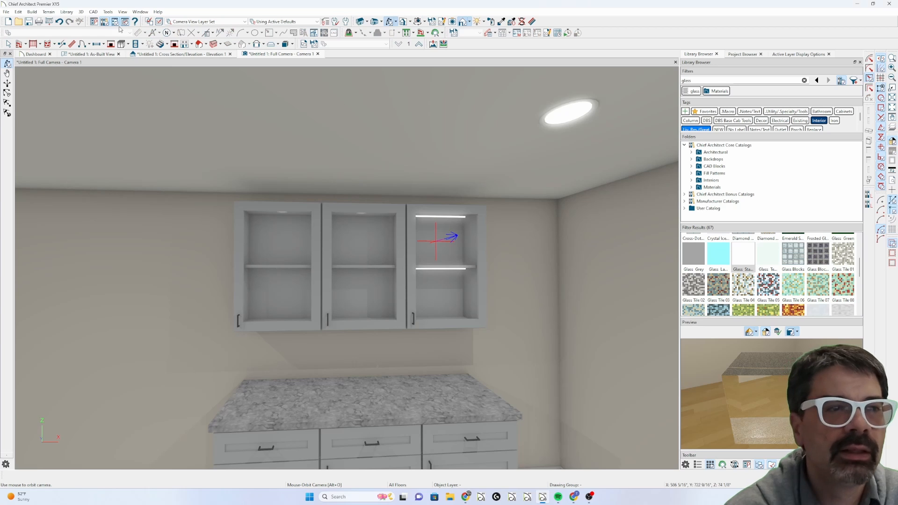
Open the Adjust Lights settings for the current camera
{"action": "left_click", "coordinate": [80, 11]}
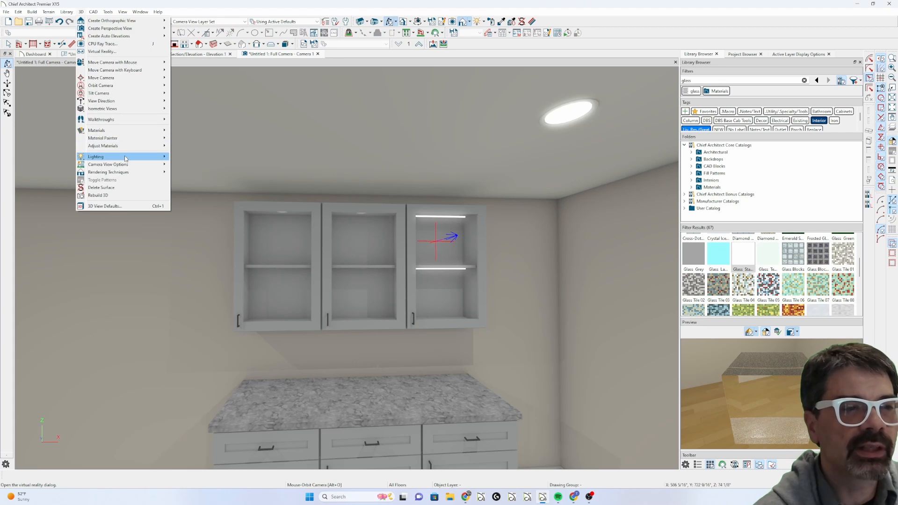
{"action": "mouse_move", "coordinate": [126, 159]}
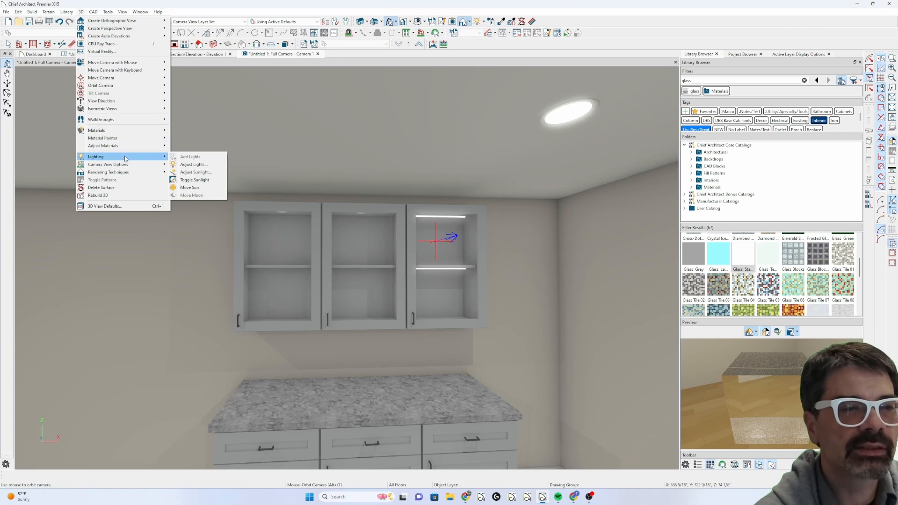
{"action": "left_click", "coordinate": [204, 166]}
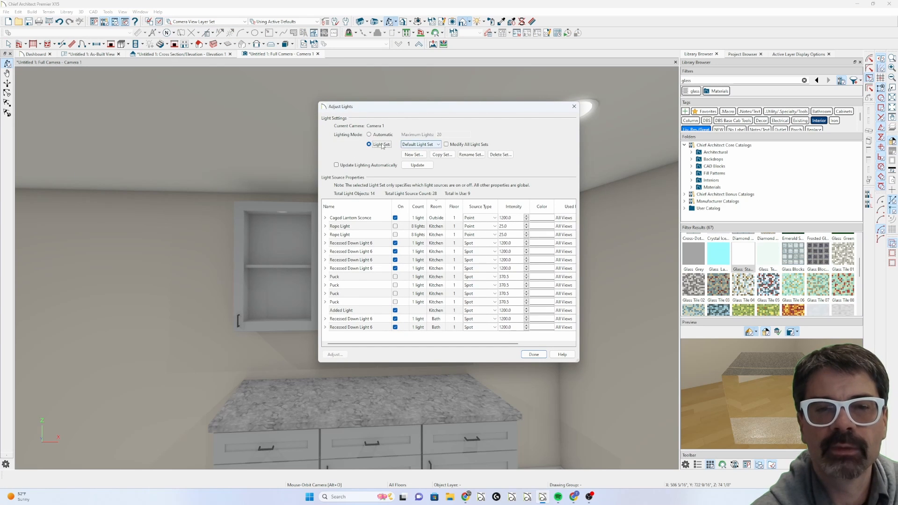
Try to rename the Default Light Set
{"action": "left_click", "coordinate": [433, 145]}
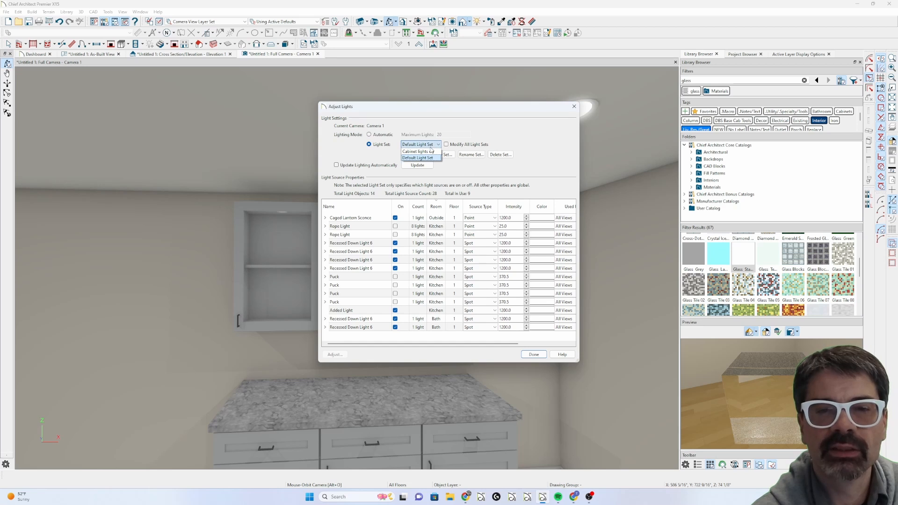
{"action": "left_click", "coordinate": [471, 141]}
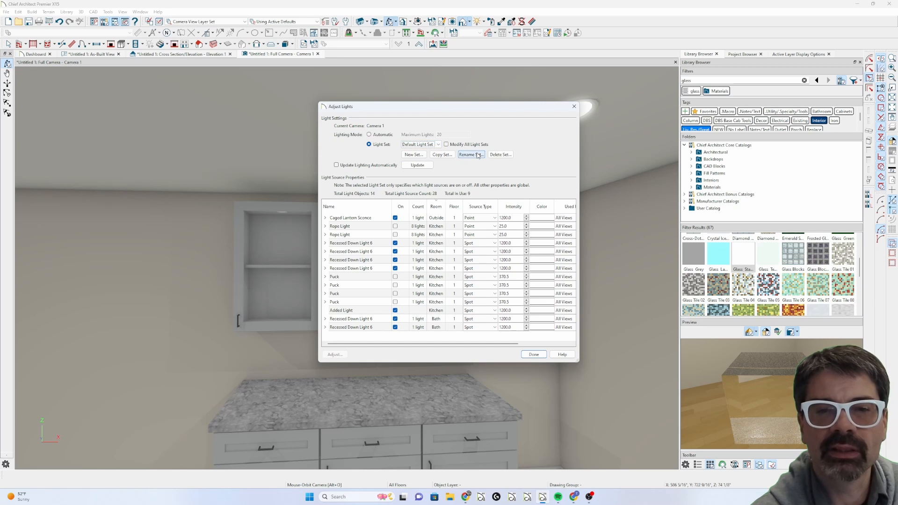
{"action": "left_click", "coordinate": [437, 146]}
{"action": "left_click", "coordinate": [471, 154]}
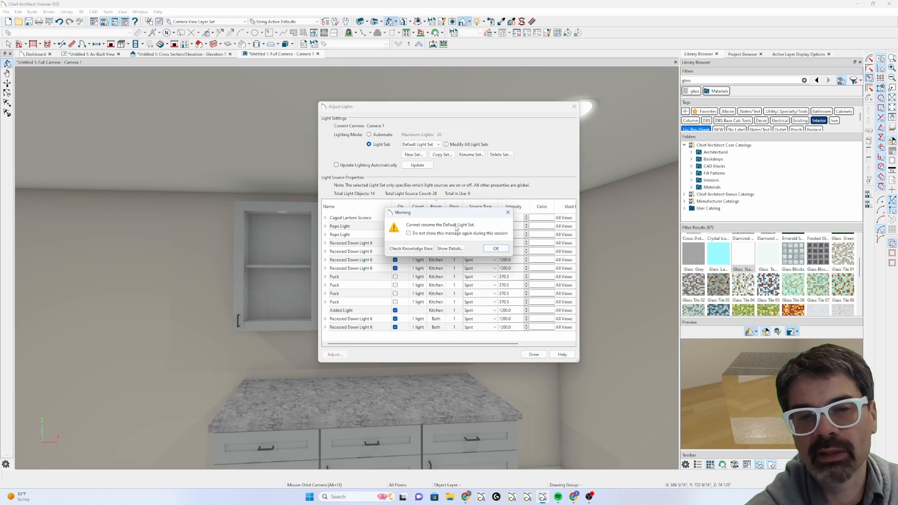
{"action": "left_click", "coordinate": [496, 249]}
Copy the Default Light Set to a new light set named "Cabinet lights off"
{"action": "left_click", "coordinate": [441, 155]}
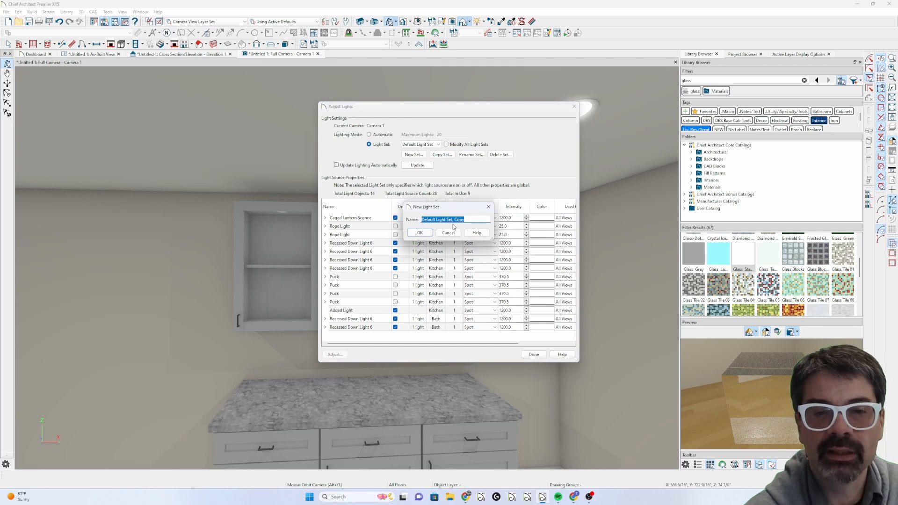
{"action": "type", "text": "Cabinet lights off"}
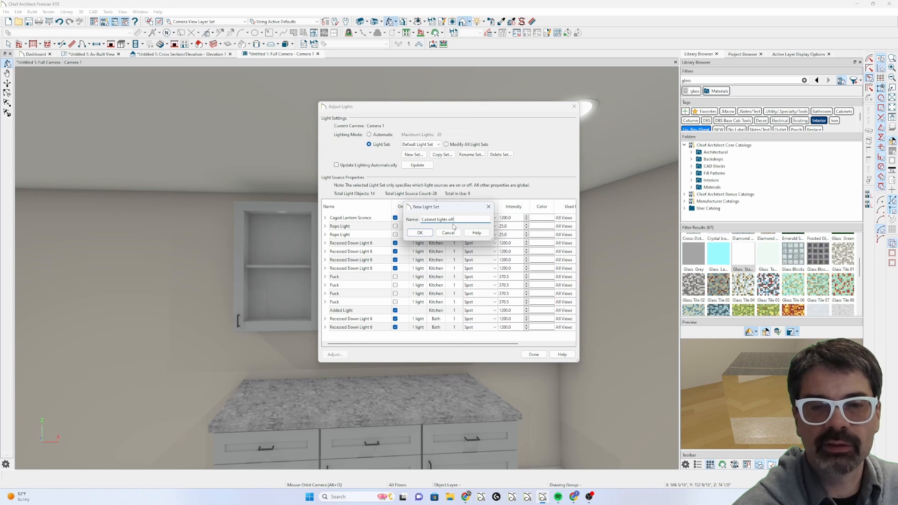
{"action": "left_click", "coordinate": [425, 233]}
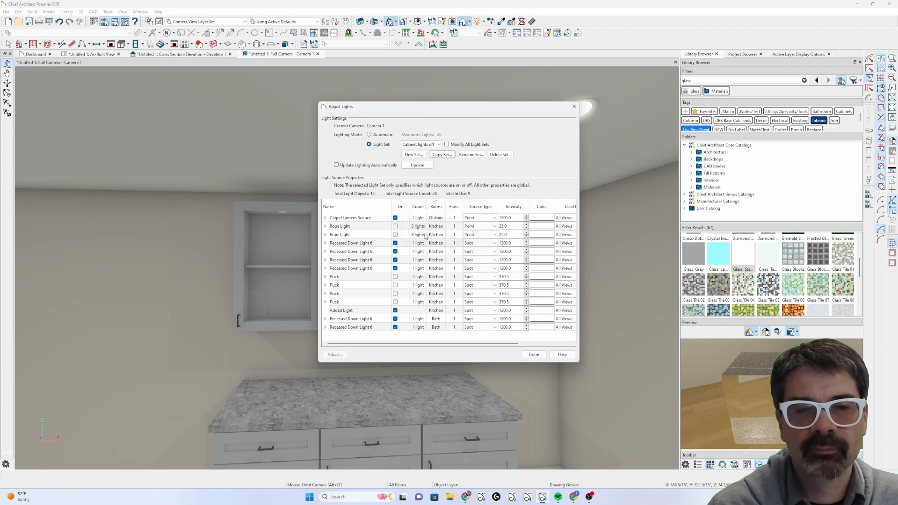
In the Default Light Set, turn off the sconce, both bath lights and first two kitchen recessed lights; turn on the second rope light and first and third pucks
{"action": "left_click", "coordinate": [427, 145]}
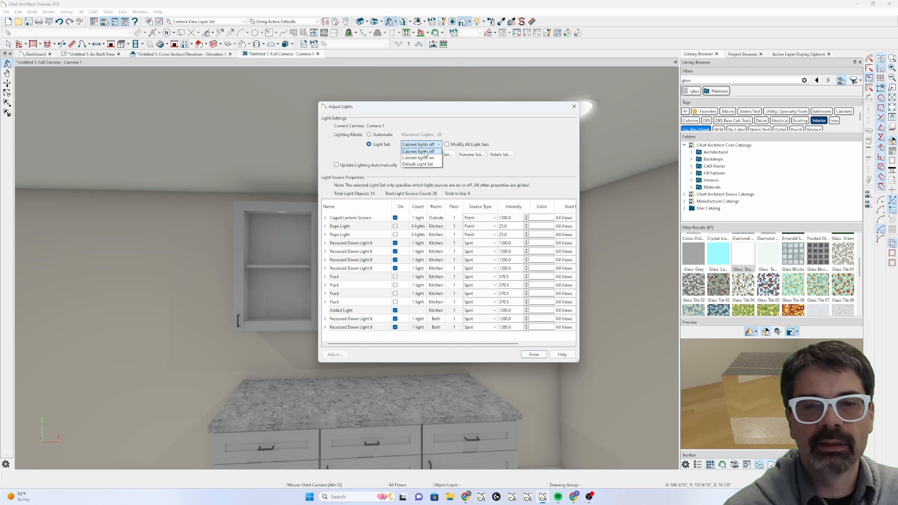
{"action": "left_click", "coordinate": [418, 164]}
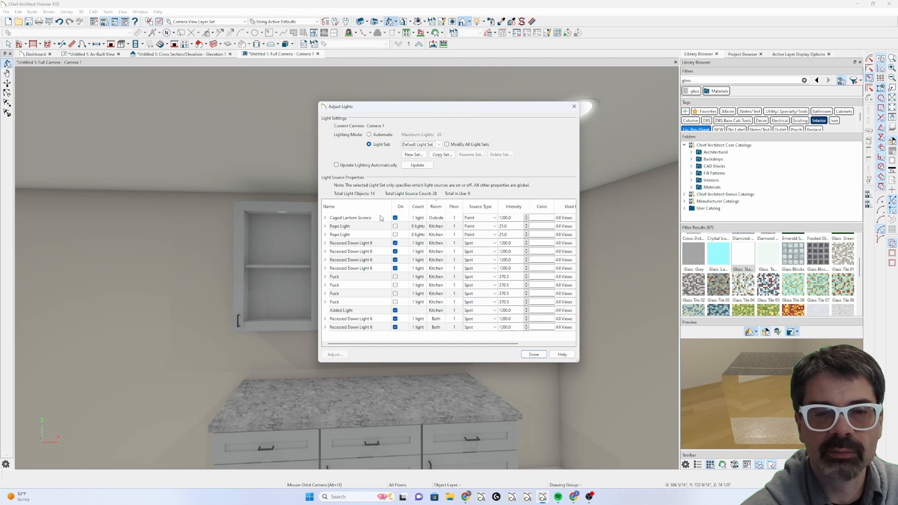
{"action": "left_click", "coordinate": [395, 218]}
{"action": "left_click", "coordinate": [395, 235]}
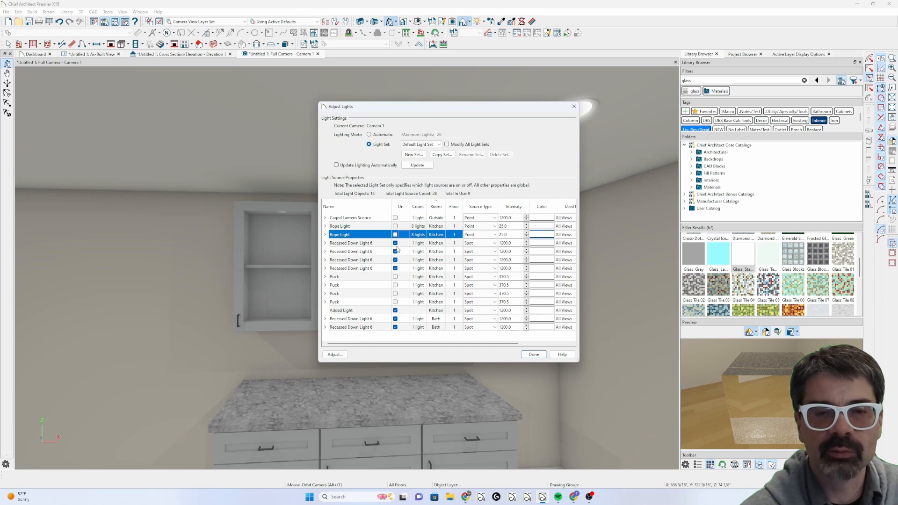
{"action": "left_click", "coordinate": [395, 294]}
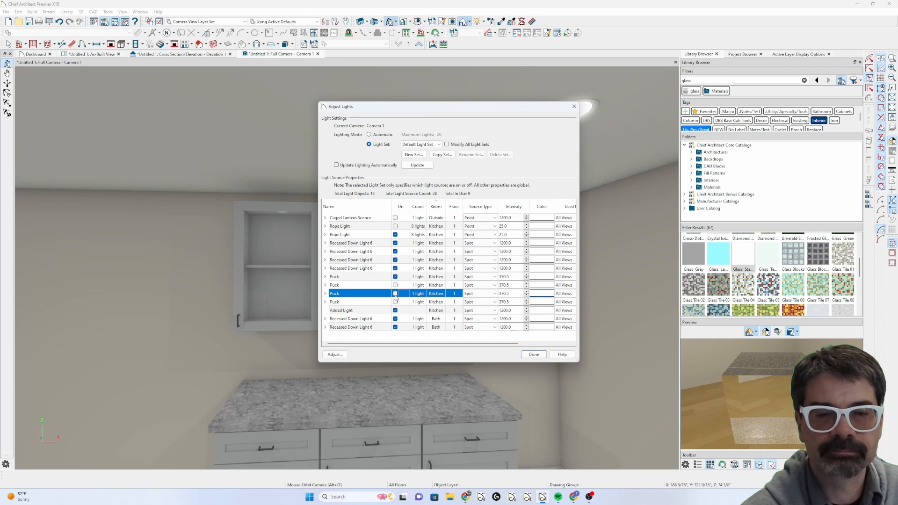
{"action": "left_click", "coordinate": [396, 294]}
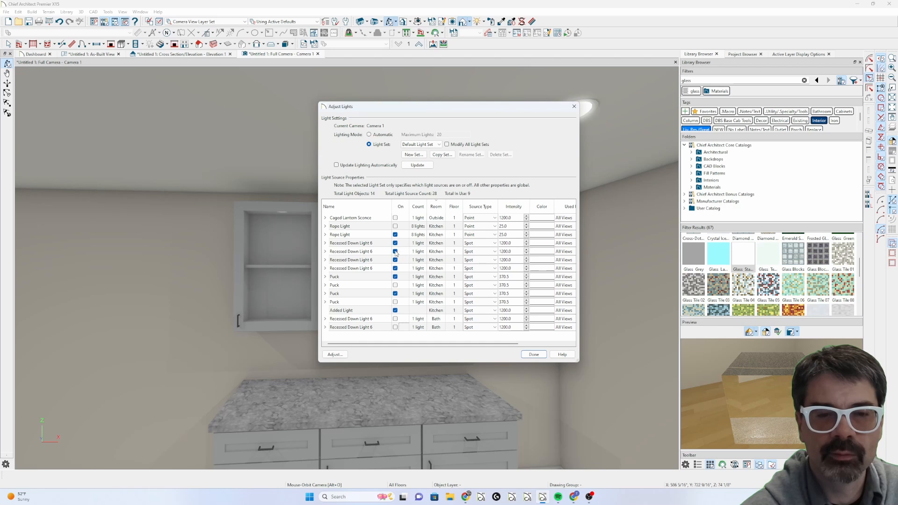
{"action": "left_click", "coordinate": [533, 354]}
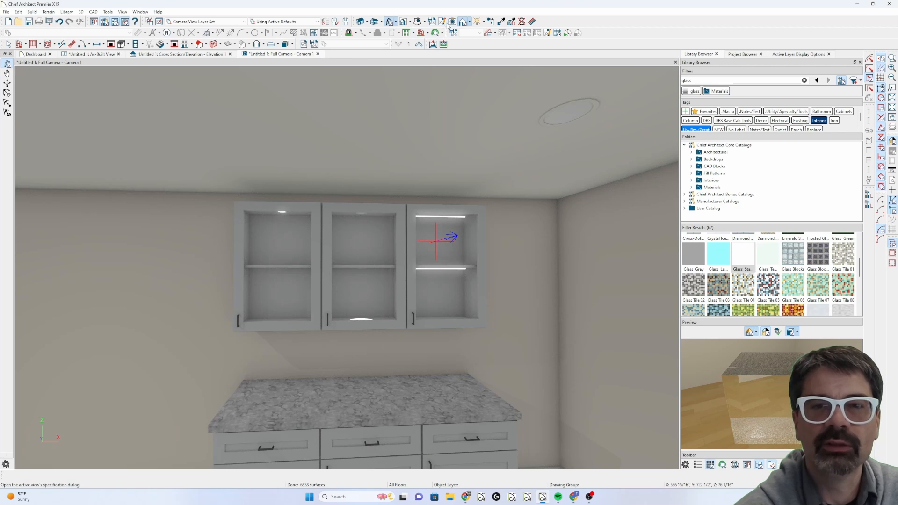
Switch the camera view to the "Cabinet lights on" light set
{"action": "left_click", "coordinate": [477, 22]}
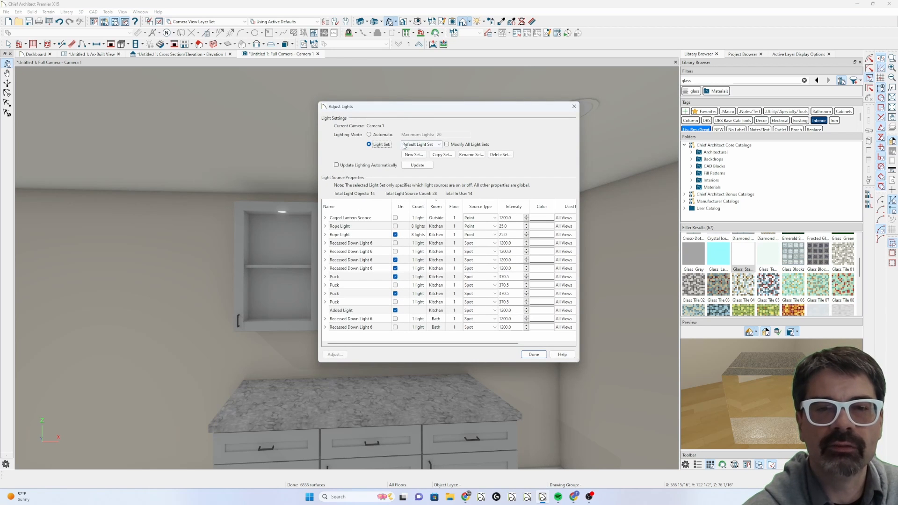
{"action": "left_click", "coordinate": [420, 145]}
{"action": "left_click", "coordinate": [418, 161]}
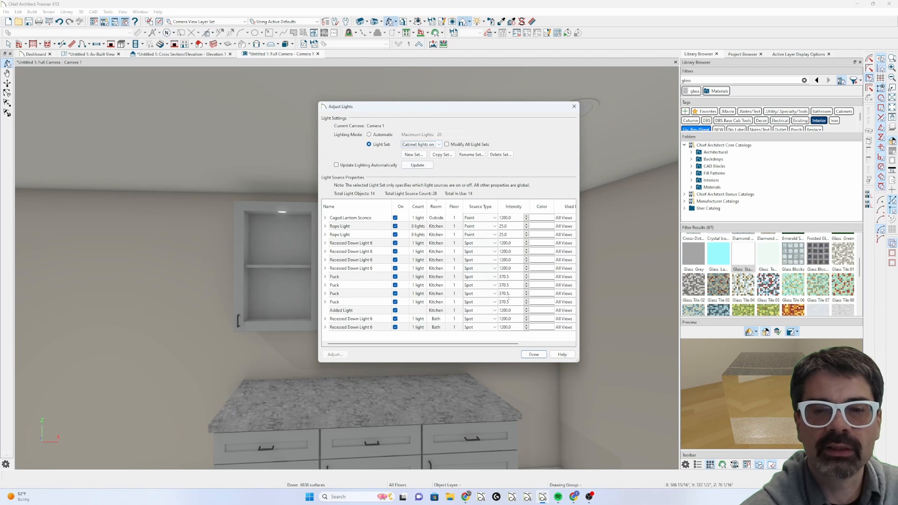
{"action": "left_click", "coordinate": [534, 355]}
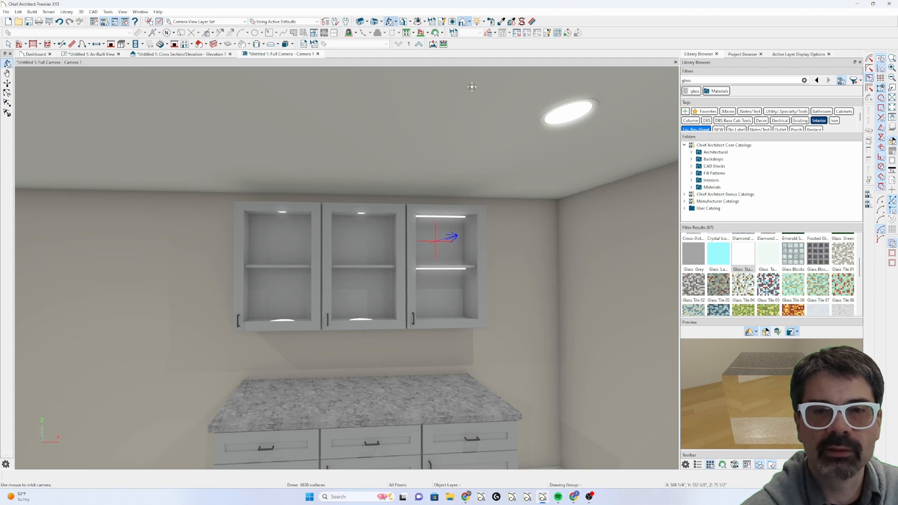
Switch the camera view to the "Cabinet lights off" light set
{"action": "left_click", "coordinate": [477, 21]}
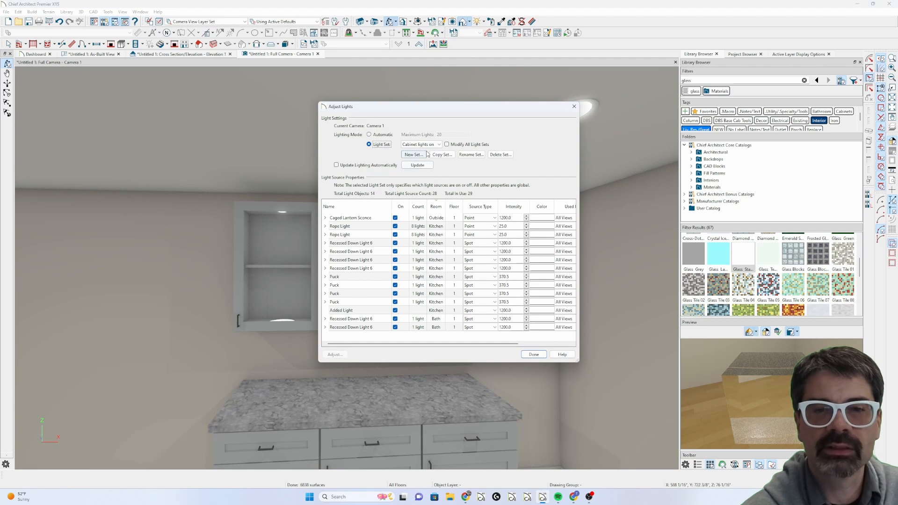
{"action": "left_click", "coordinate": [428, 144]}
{"action": "left_click", "coordinate": [428, 157]}
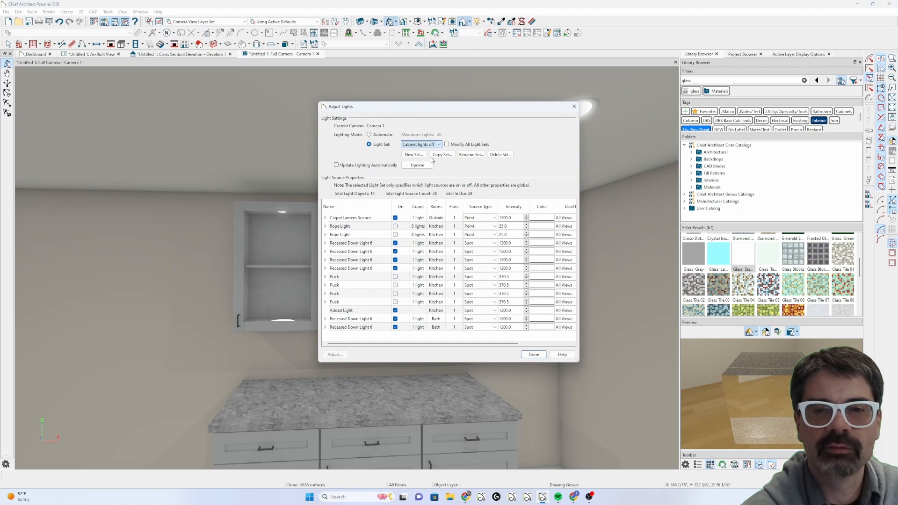
{"action": "left_click", "coordinate": [534, 354]}
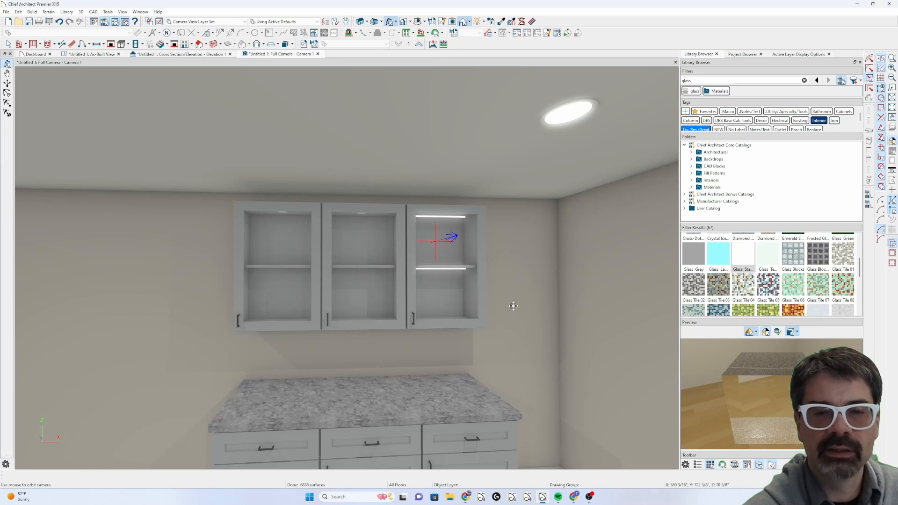